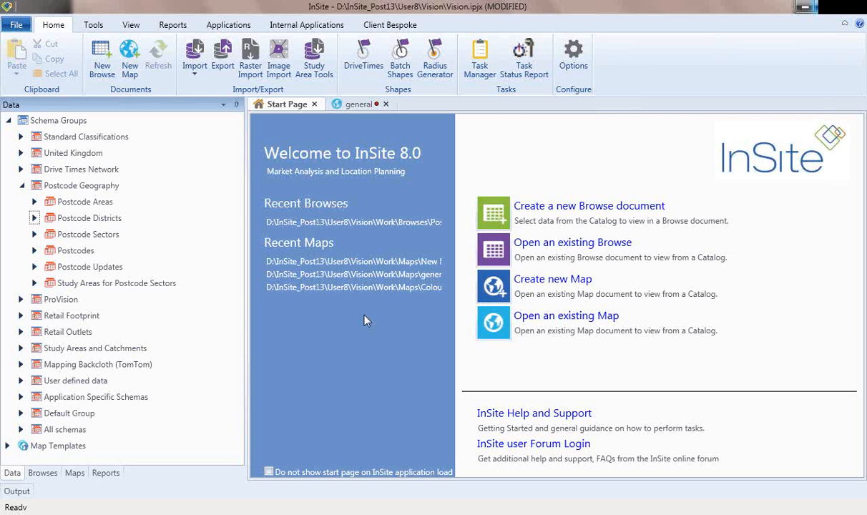
{"action": "left_click", "coordinate": [96, 29]}
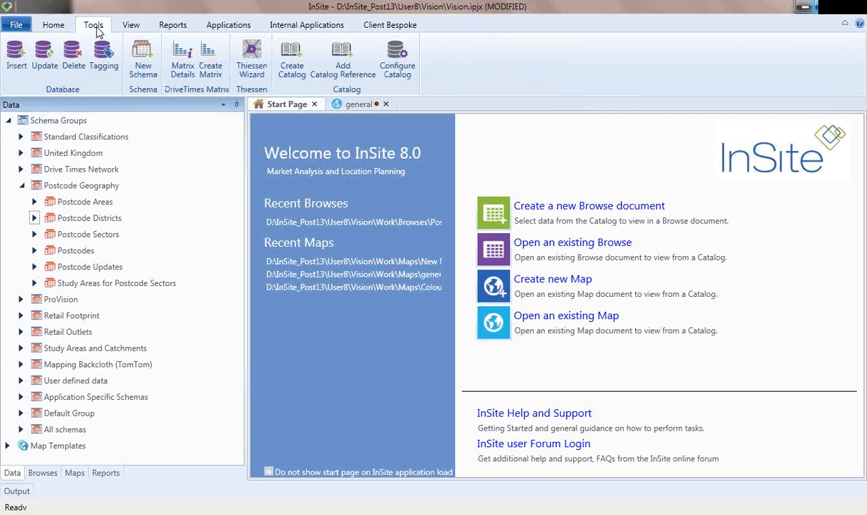
{"action": "left_click", "coordinate": [131, 27]}
{"action": "left_click", "coordinate": [163, 29]}
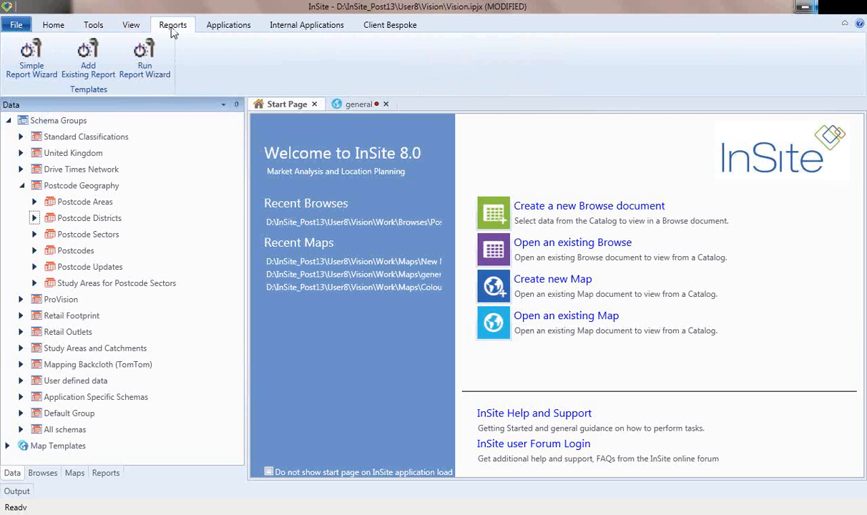
{"action": "left_click", "coordinate": [207, 27]}
{"action": "left_click", "coordinate": [177, 29]}
{"action": "left_click", "coordinate": [132, 27]}
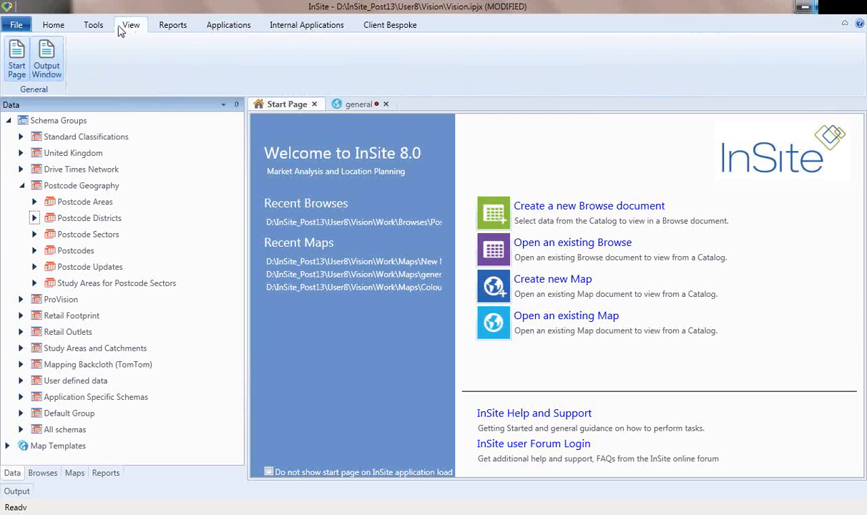
{"action": "left_click", "coordinate": [63, 27]}
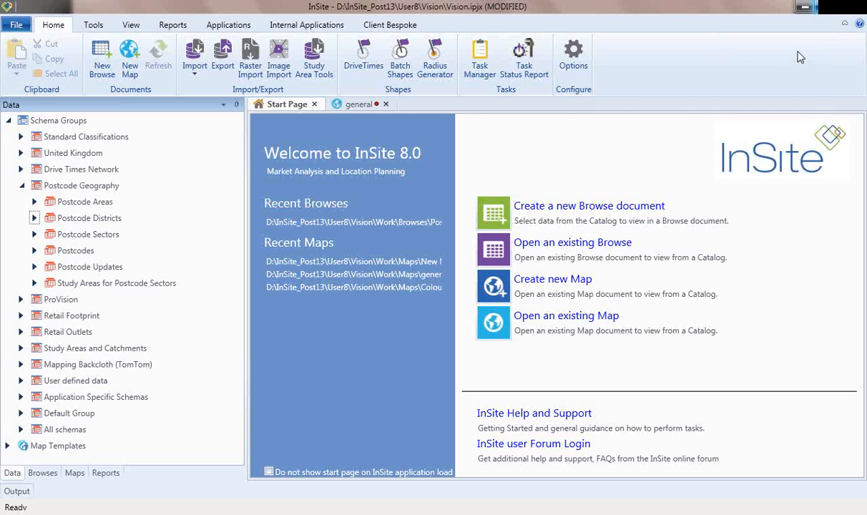
{"action": "left_click", "coordinate": [845, 26]}
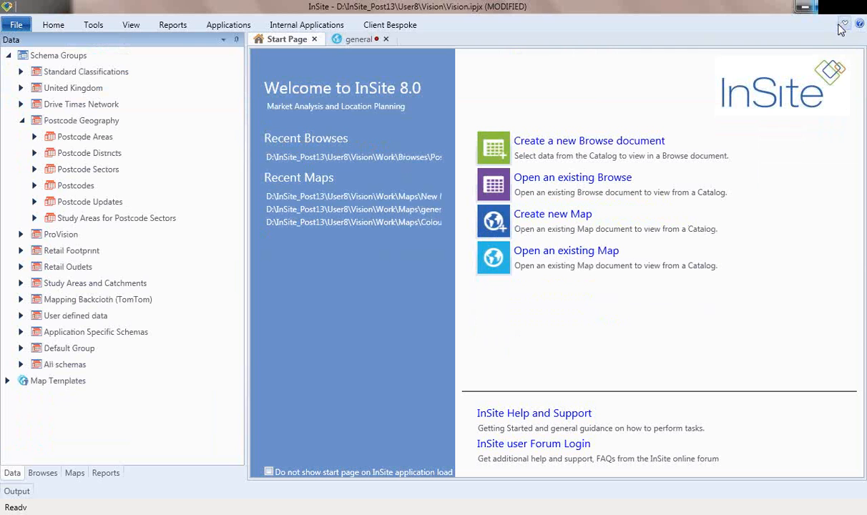
{"action": "left_click", "coordinate": [56, 25]}
{"action": "left_click", "coordinate": [89, 26]}
{"action": "left_click", "coordinate": [129, 27]}
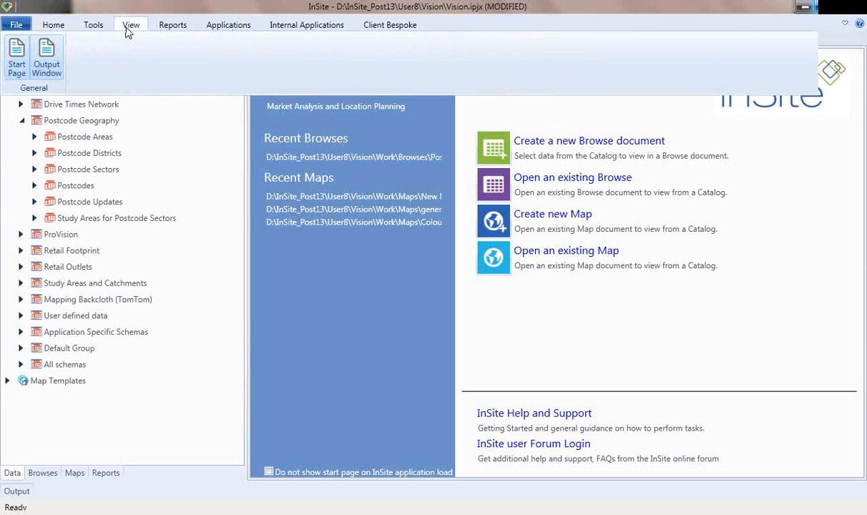
{"action": "left_click", "coordinate": [59, 27]}
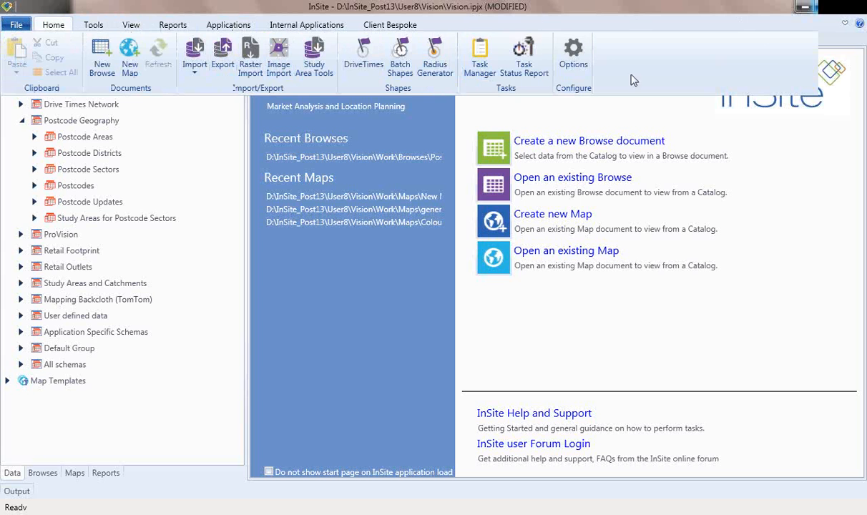
{"action": "left_click", "coordinate": [845, 25]}
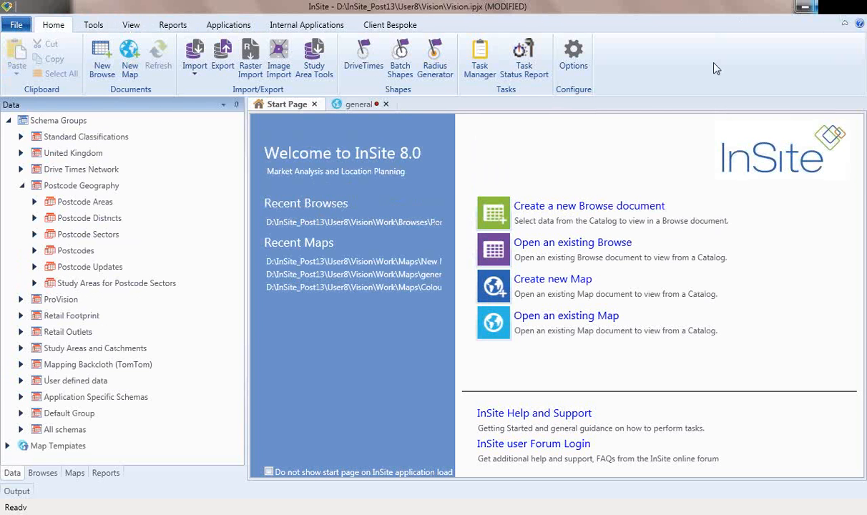
Step: Open Postcode Districts from the Data tree as a browse table
{"action": "left_click", "coordinate": [98, 222]}
{"action": "right_click", "coordinate": [93, 213]}
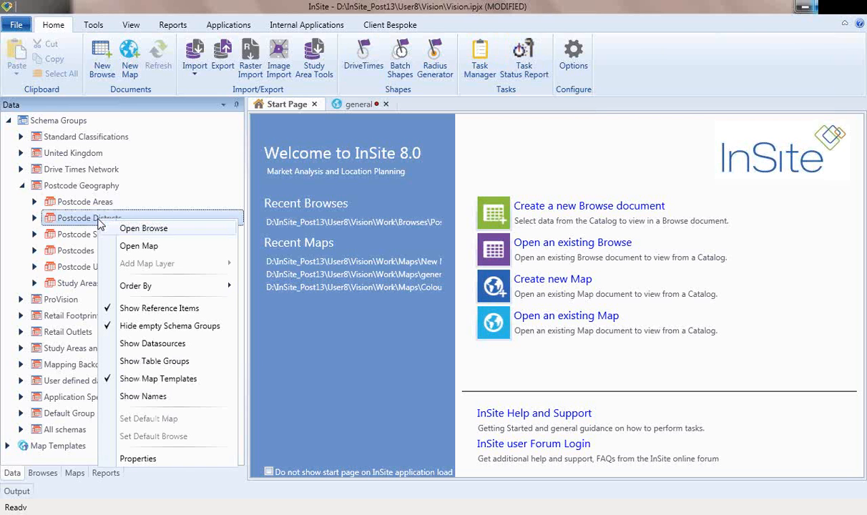
{"action": "left_click", "coordinate": [112, 214]}
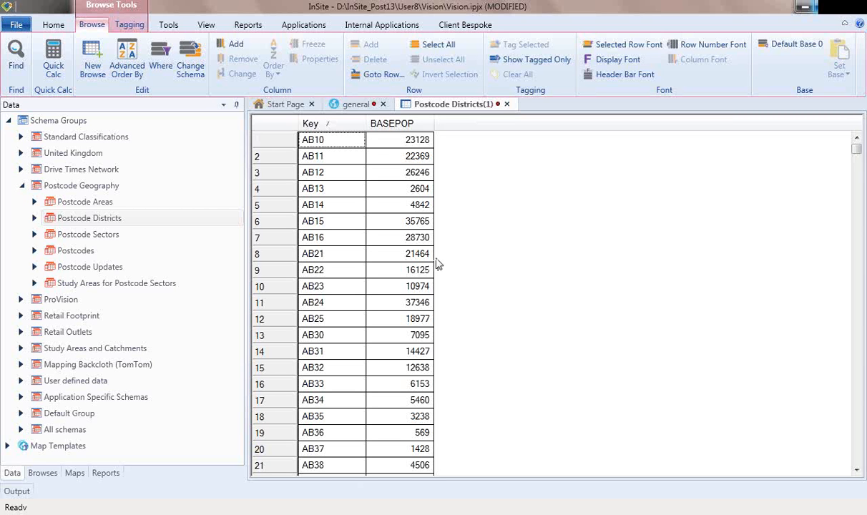
Step: Select the AB15 row and bring up options on its BASEPOP cell
{"action": "left_click", "coordinate": [393, 231]}
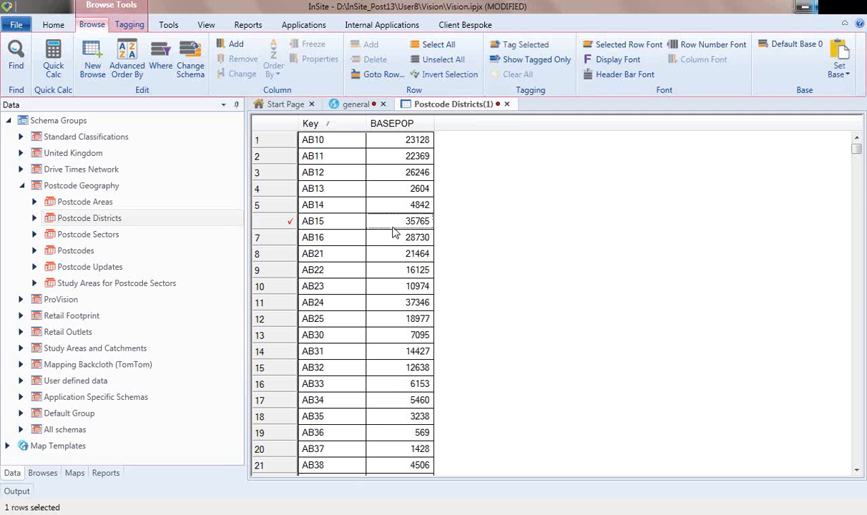
{"action": "right_click", "coordinate": [392, 223]}
{"action": "mouse_move", "coordinate": [419, 313]}
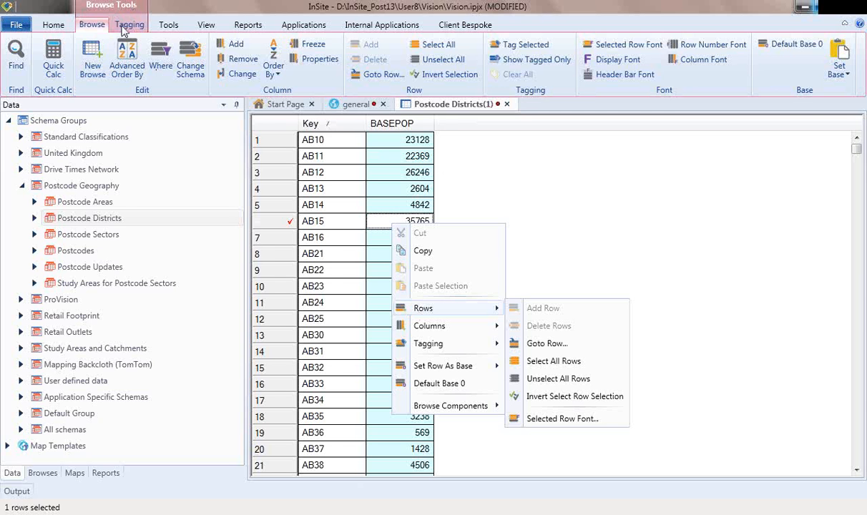
Step: Collapse and re-expand the ribbon, then bring up the Postcode Districts(1) window options
{"action": "double_click", "coordinate": [125, 29]}
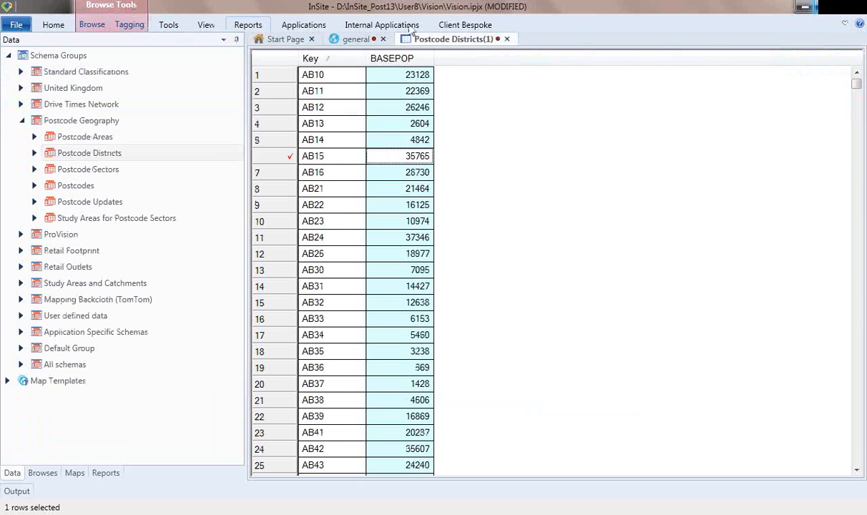
{"action": "left_click", "coordinate": [845, 25]}
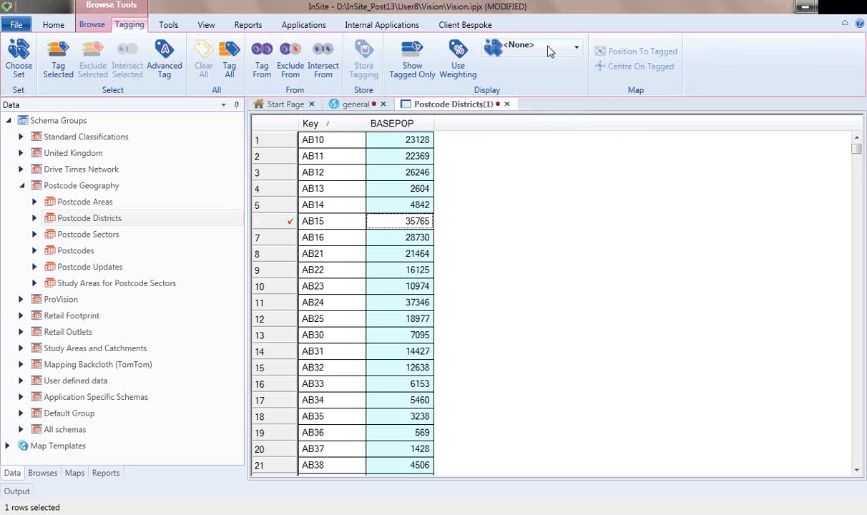
{"action": "right_click", "coordinate": [440, 108]}
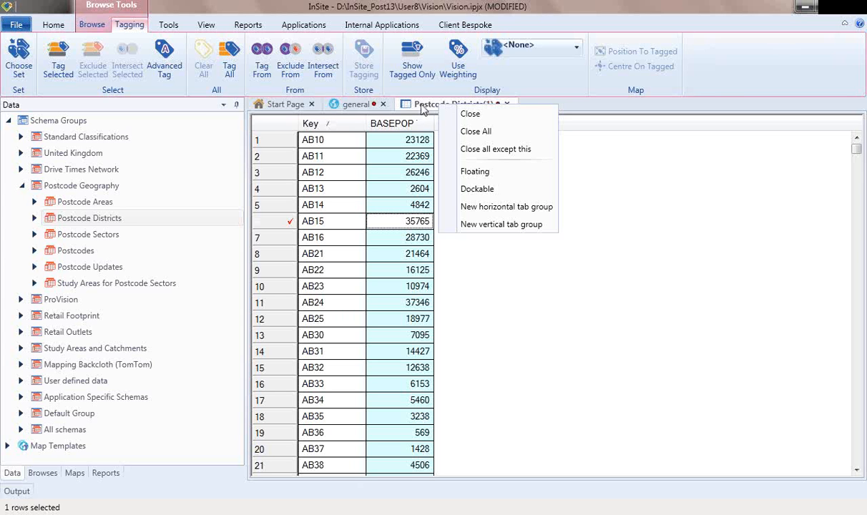
Step: Float the Postcode Districts browse, reposition it, then make it dockable and dock it right of the map
{"action": "left_click", "coordinate": [473, 172]}
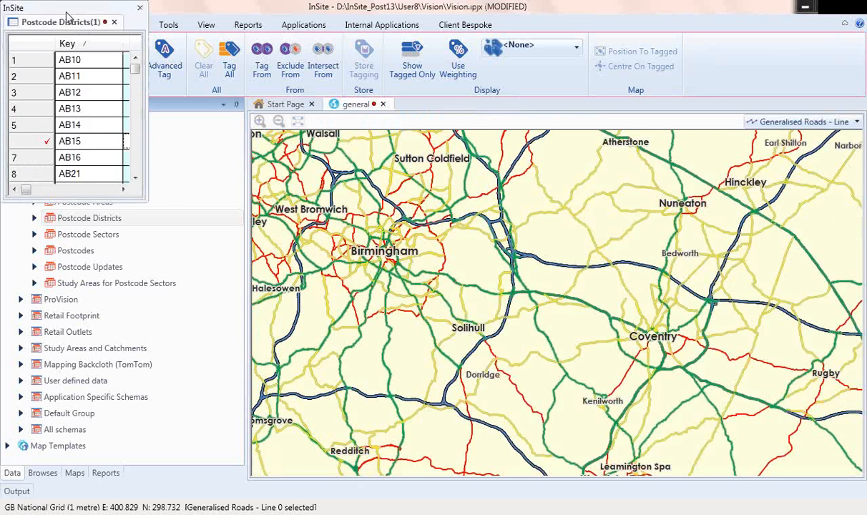
{"action": "left_click_drag", "start_coordinate": [64, 13], "coordinate": [503, 279]}
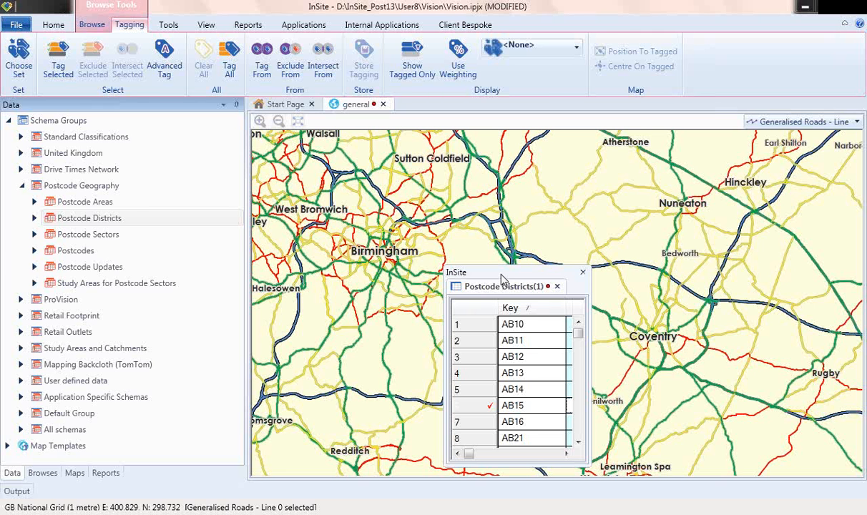
{"action": "left_click_drag", "start_coordinate": [503, 279], "coordinate": [146, 91]}
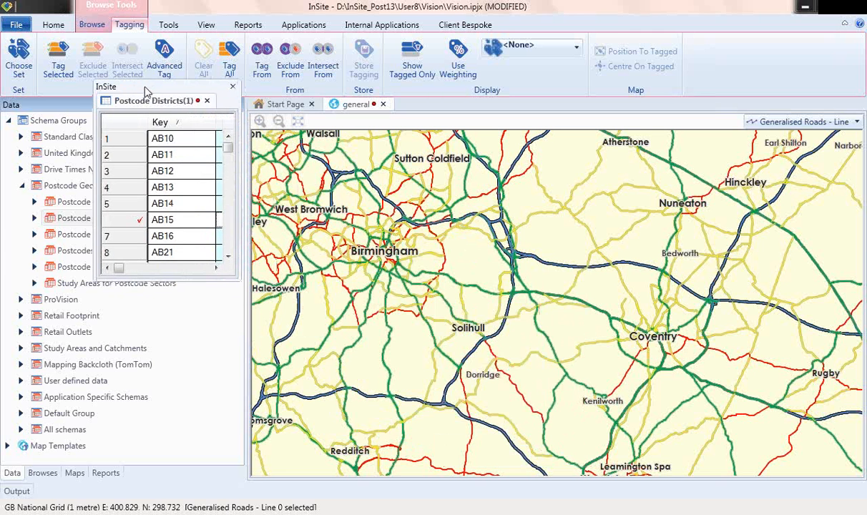
{"action": "right_click", "coordinate": [150, 101]}
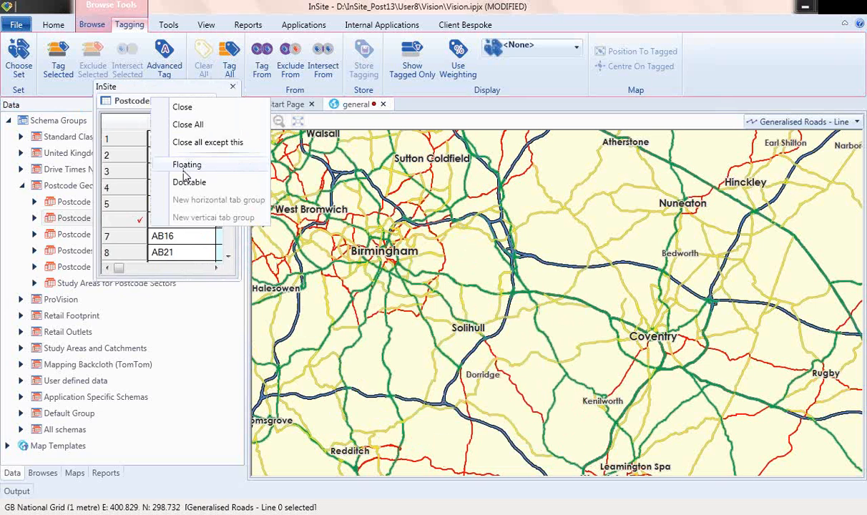
{"action": "left_click", "coordinate": [187, 181]}
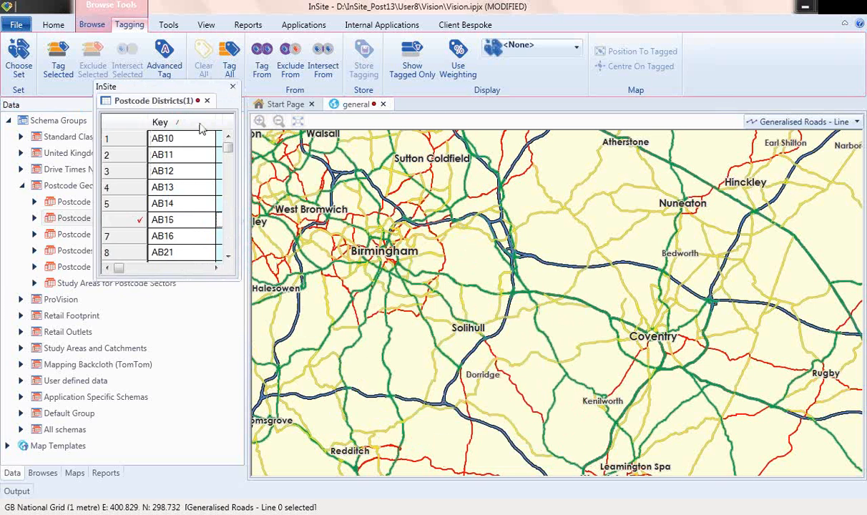
{"action": "left_click_drag", "start_coordinate": [143, 92], "coordinate": [581, 286]}
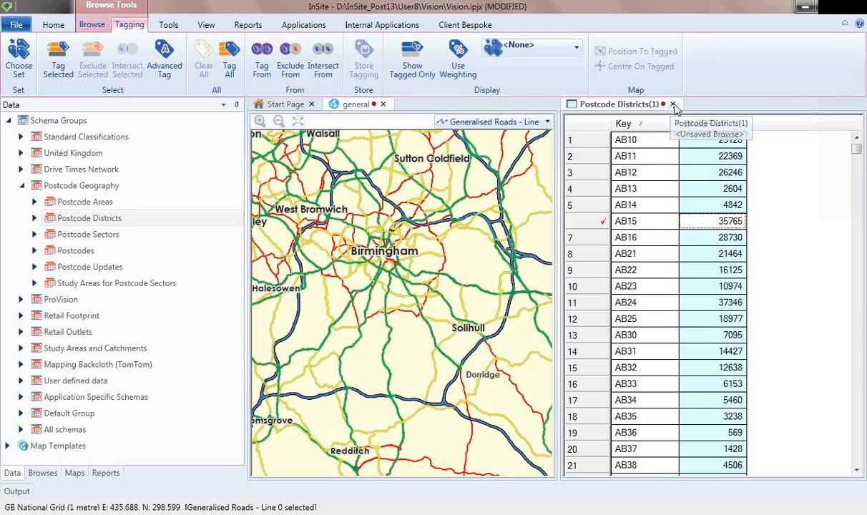
Step: Close the Postcode Districts browse without saving, then look over Geometry Edit, DriveTimes and Maps tools
{"action": "left_click", "coordinate": [672, 104]}
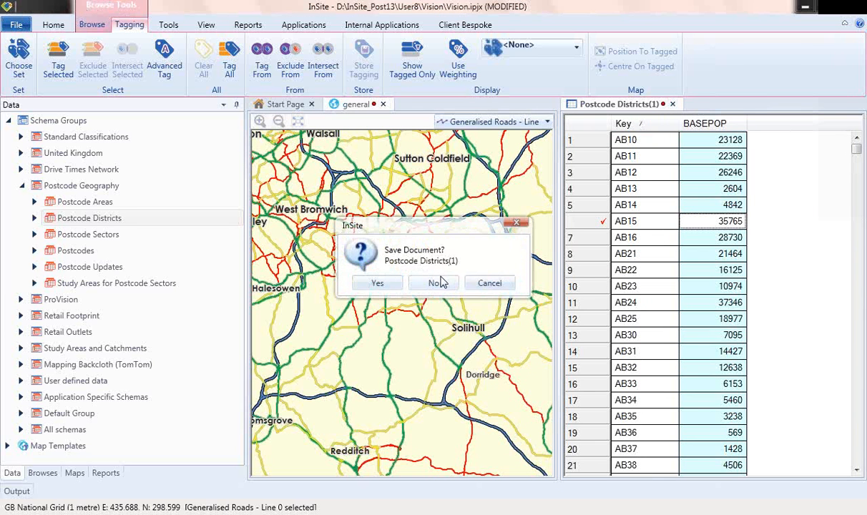
{"action": "left_click", "coordinate": [440, 280]}
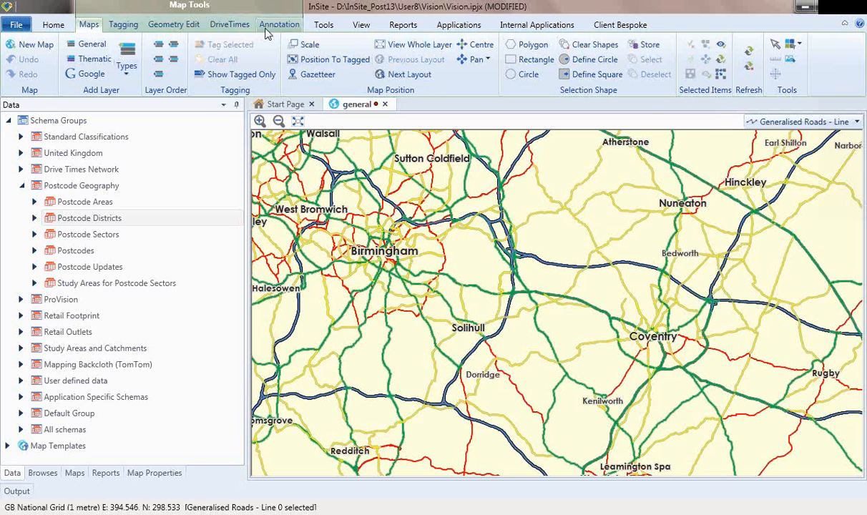
{"action": "left_click", "coordinate": [164, 25]}
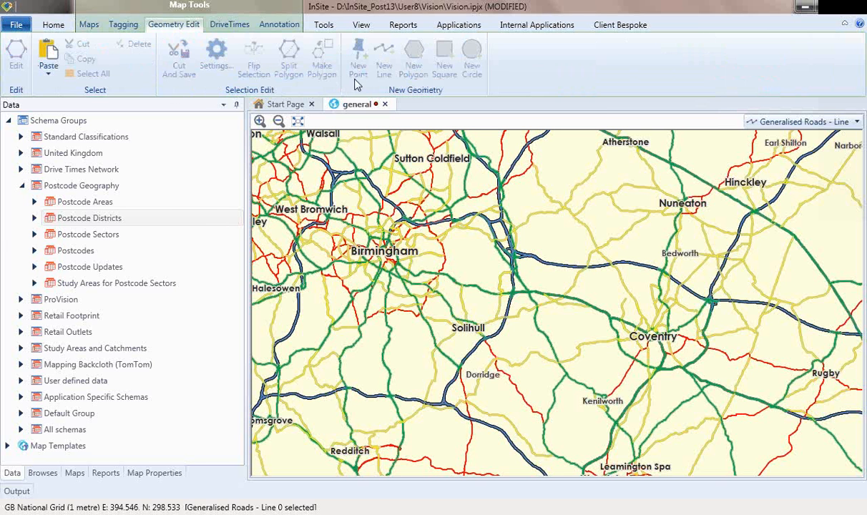
{"action": "left_click", "coordinate": [239, 30]}
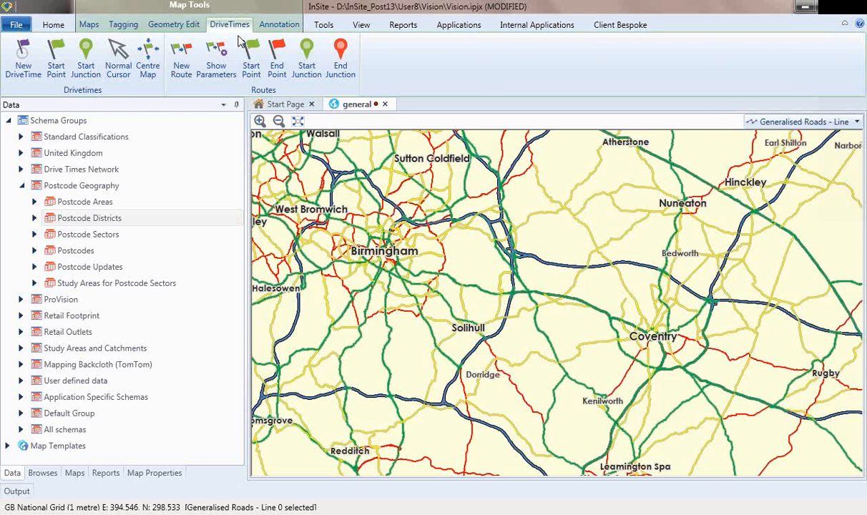
{"action": "left_click", "coordinate": [90, 26]}
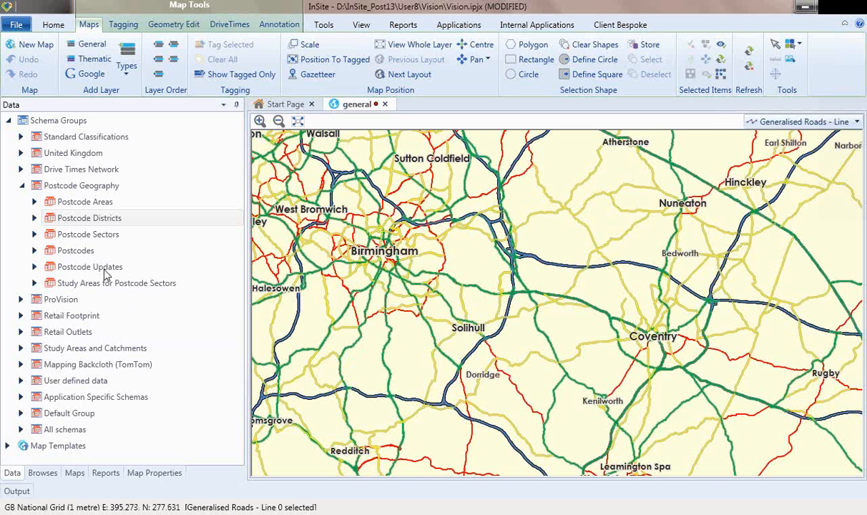
Step: Select 3. Comfortable Communities under 2013 Population by Acorn Category and start a Thematic layer
{"action": "left_click", "coordinate": [35, 219]}
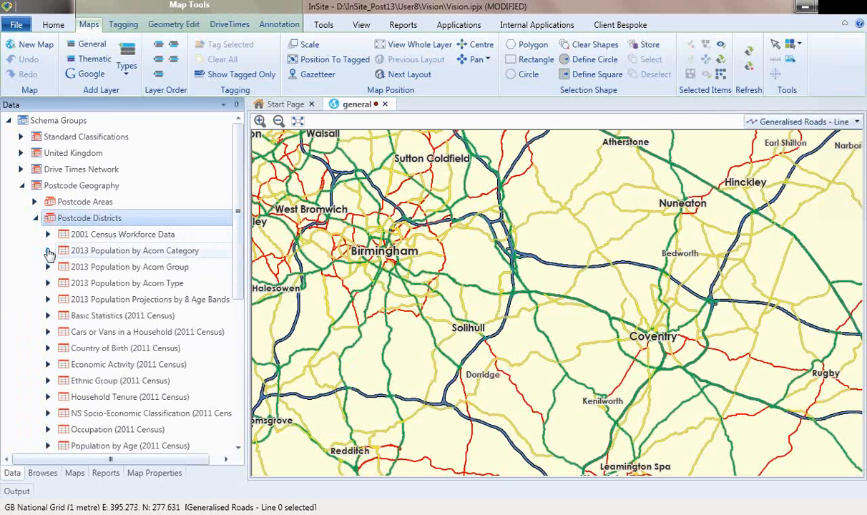
{"action": "left_click", "coordinate": [47, 251]}
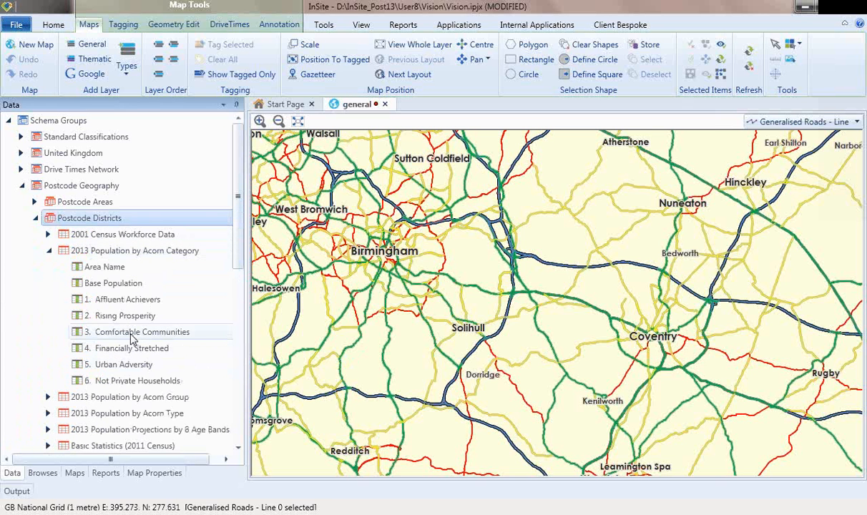
{"action": "left_click", "coordinate": [132, 333]}
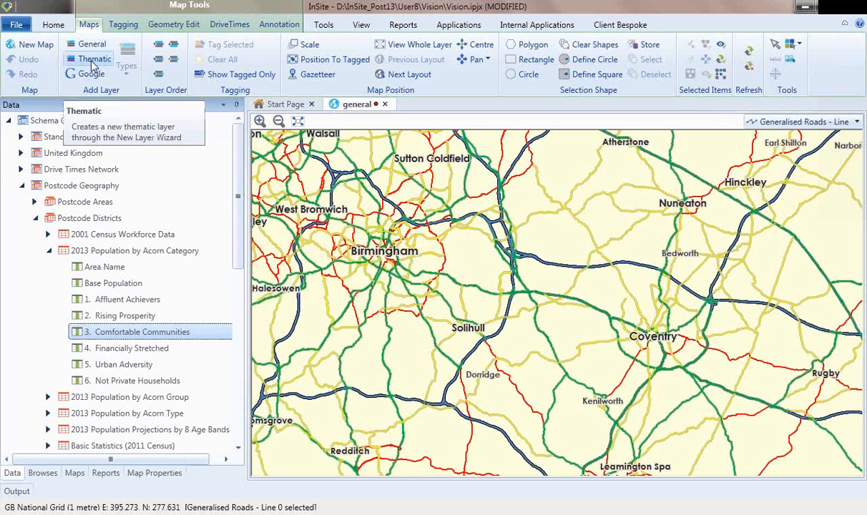
{"action": "left_click", "coordinate": [92, 65]}
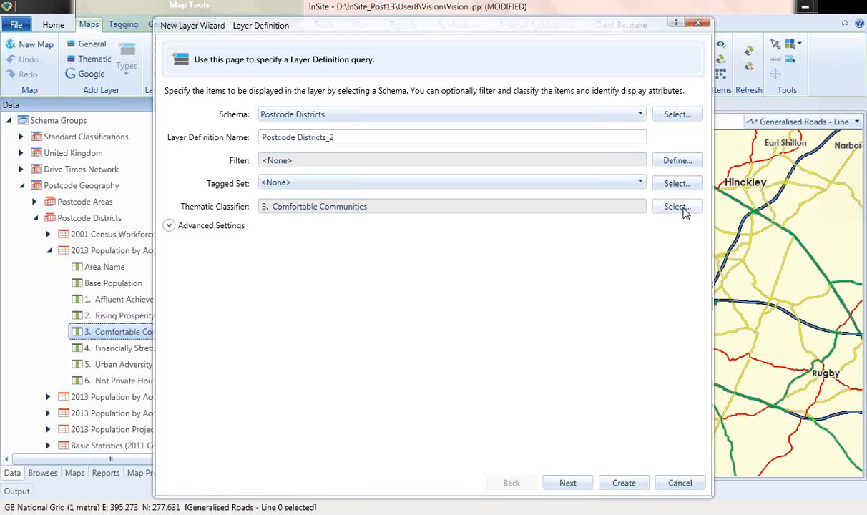
Step: Calculate five even-sized bands from 0 to 39875 and create the Comfortable Communities layer
{"action": "left_click", "coordinate": [565, 485]}
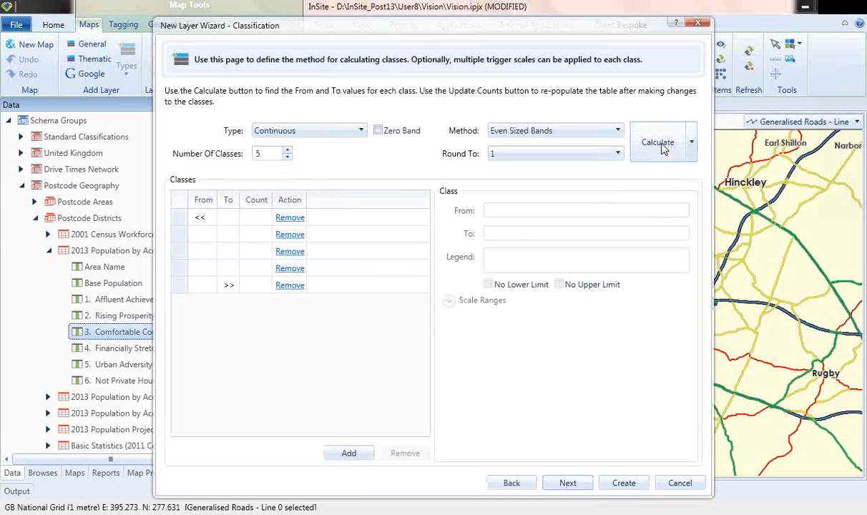
{"action": "left_click", "coordinate": [662, 145]}
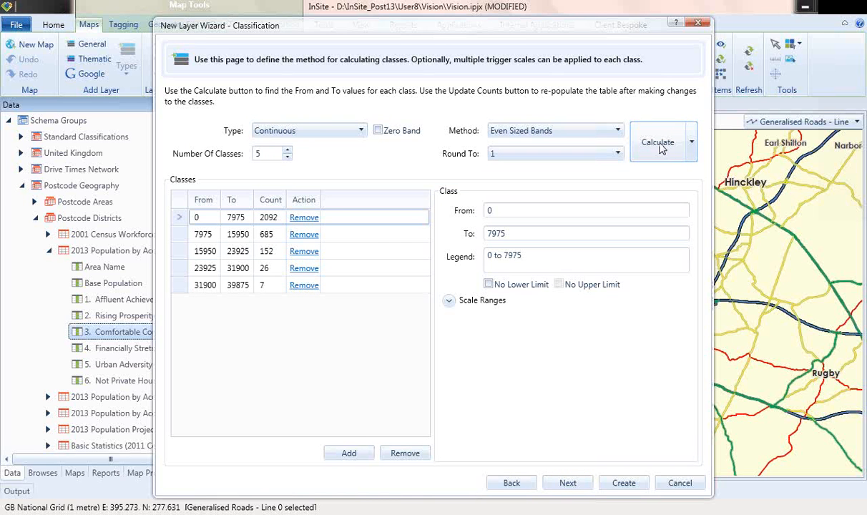
{"action": "left_click", "coordinate": [565, 485]}
{"action": "left_click", "coordinate": [567, 485]}
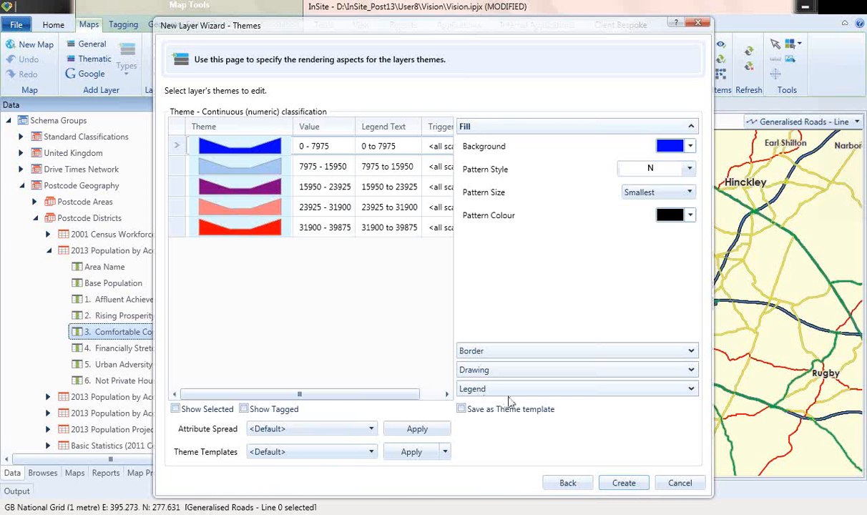
{"action": "left_click", "coordinate": [624, 484]}
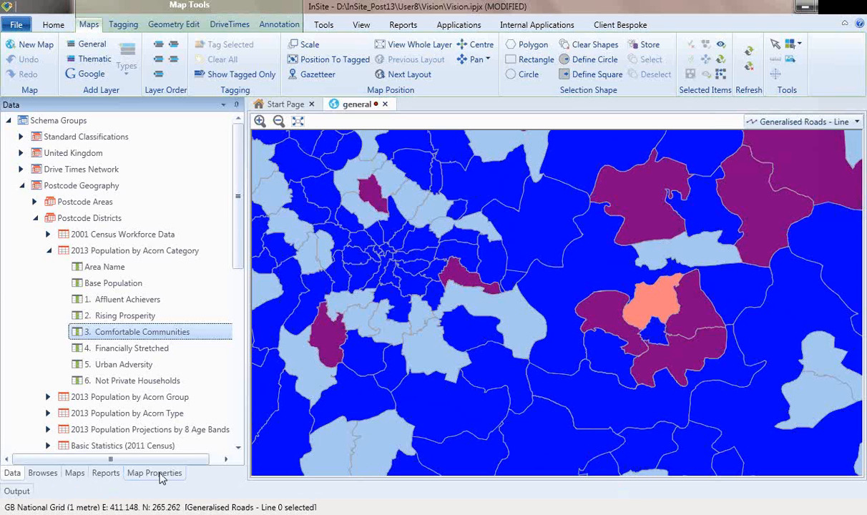
Step: In Map Properties, bring Towns and Cities (Label)_1 to front and move Generalised Roads - Line up
{"action": "left_click", "coordinate": [154, 473]}
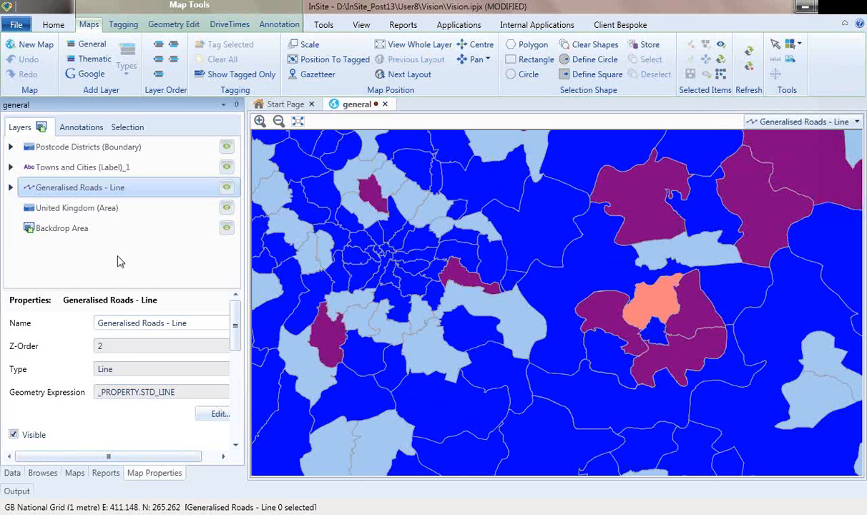
{"action": "left_click", "coordinate": [98, 171]}
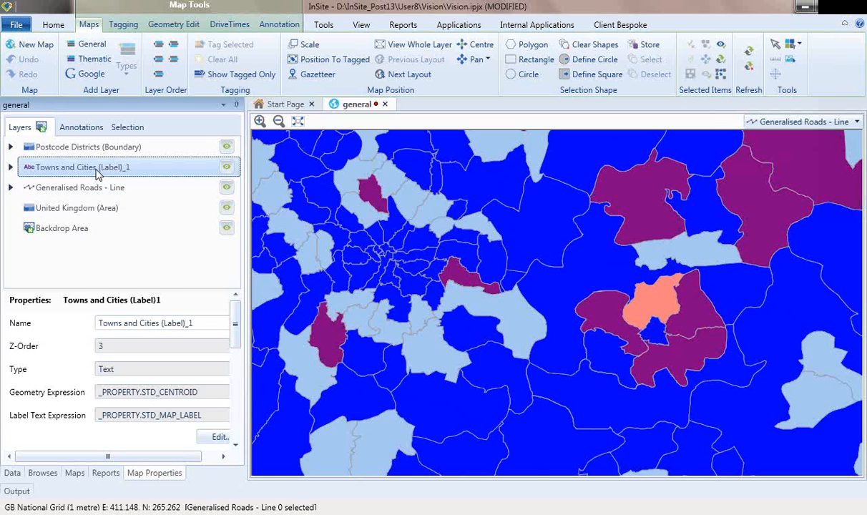
{"action": "left_click", "coordinate": [158, 49]}
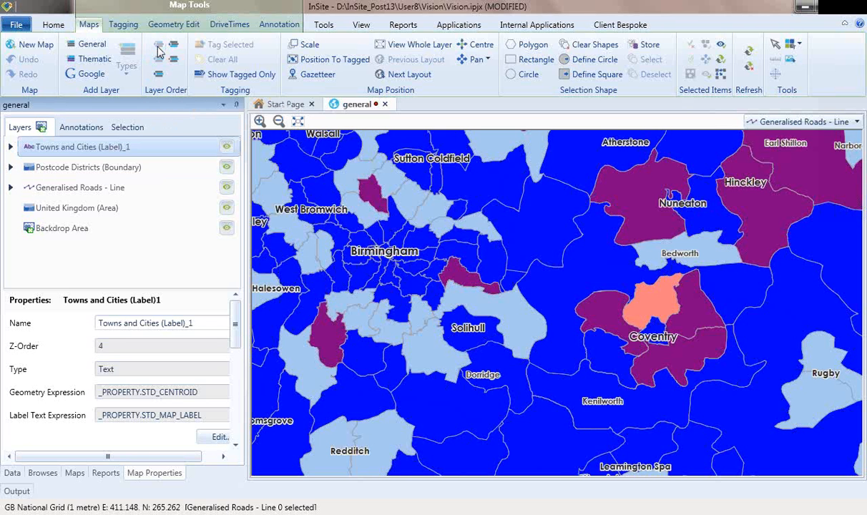
{"action": "left_click", "coordinate": [119, 189]}
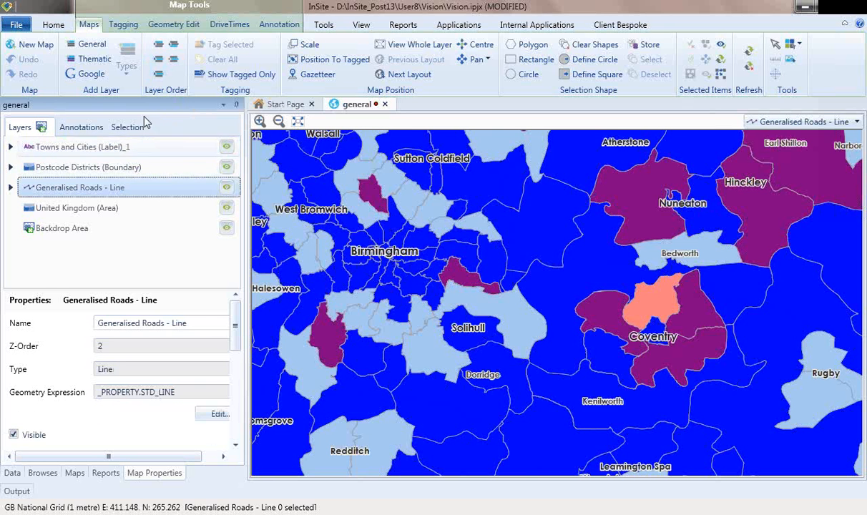
{"action": "left_click", "coordinate": [155, 63]}
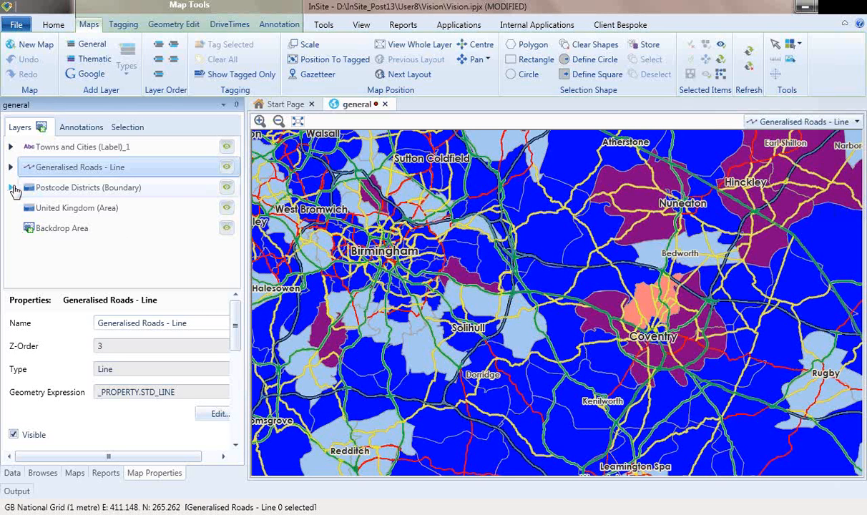
Step: Compare the lower district band fills, then give the 0 to 7975 band a light beige background
{"action": "left_click", "coordinate": [10, 188]}
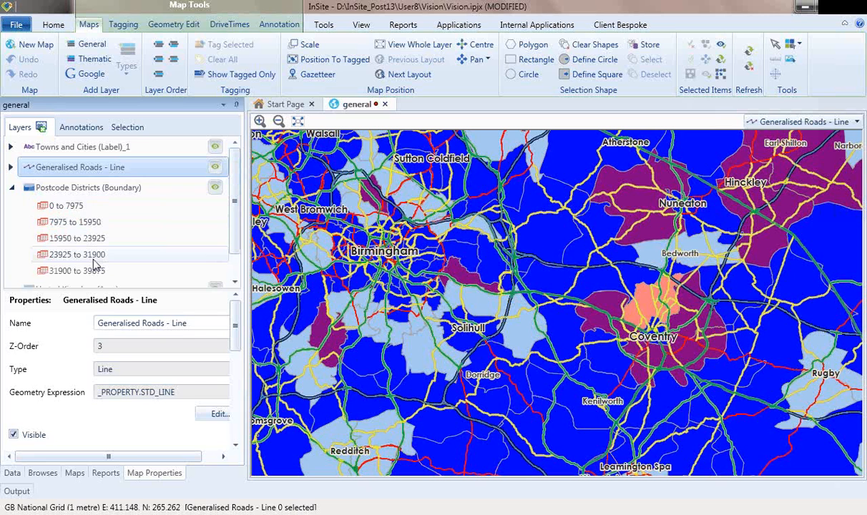
{"action": "left_click", "coordinate": [62, 207]}
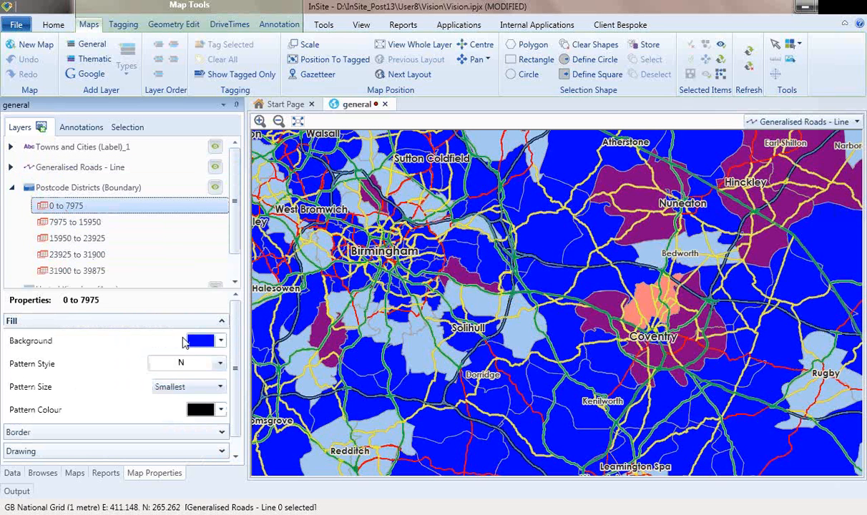
{"action": "left_click", "coordinate": [75, 223]}
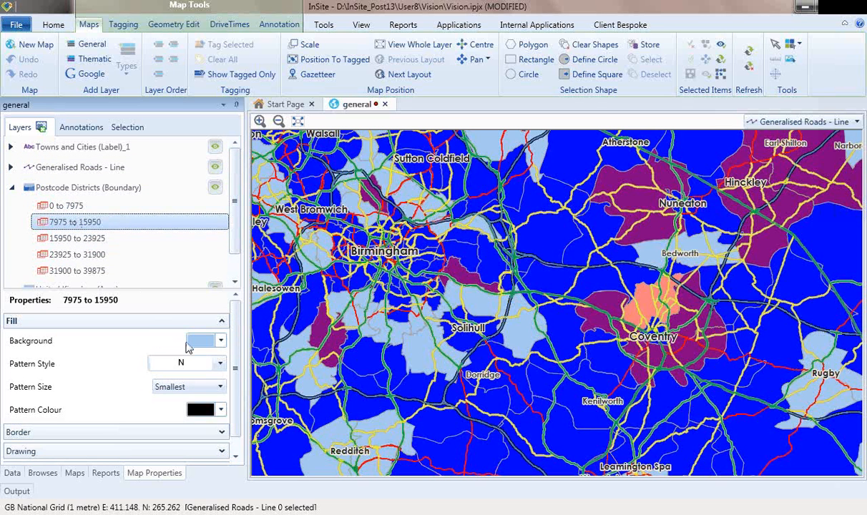
{"action": "left_click", "coordinate": [70, 239]}
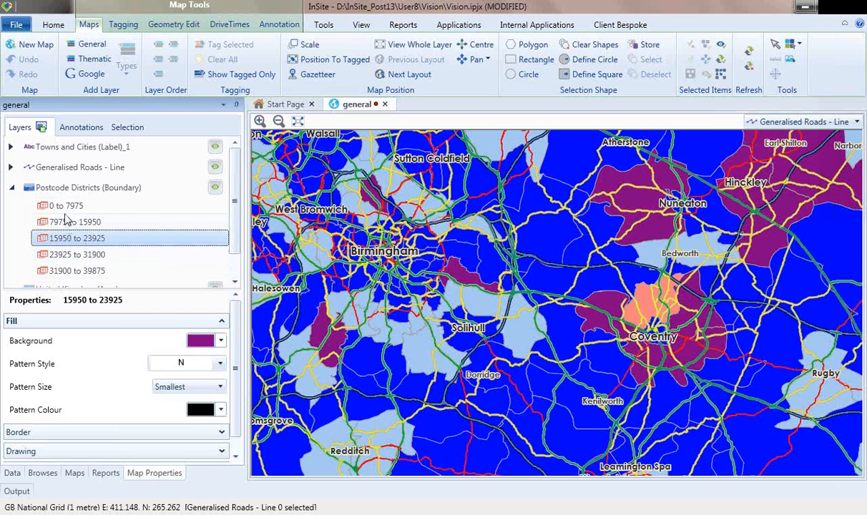
{"action": "left_click", "coordinate": [65, 209]}
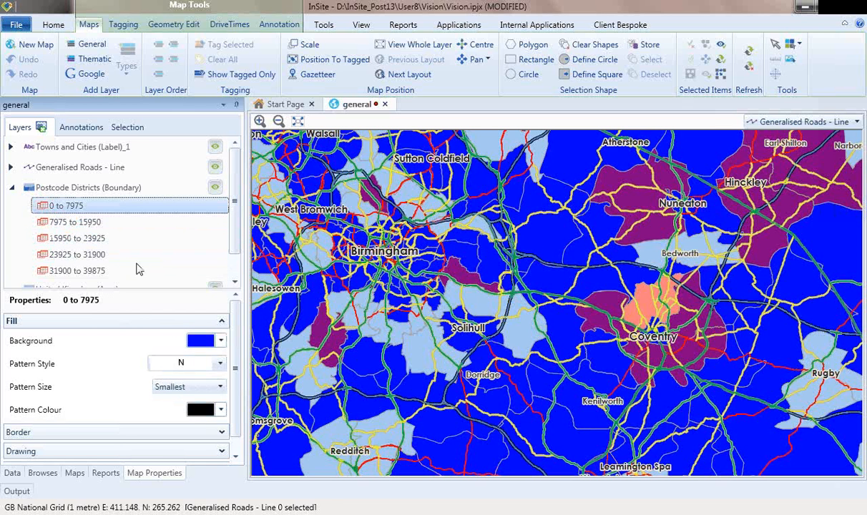
{"action": "left_click", "coordinate": [221, 342]}
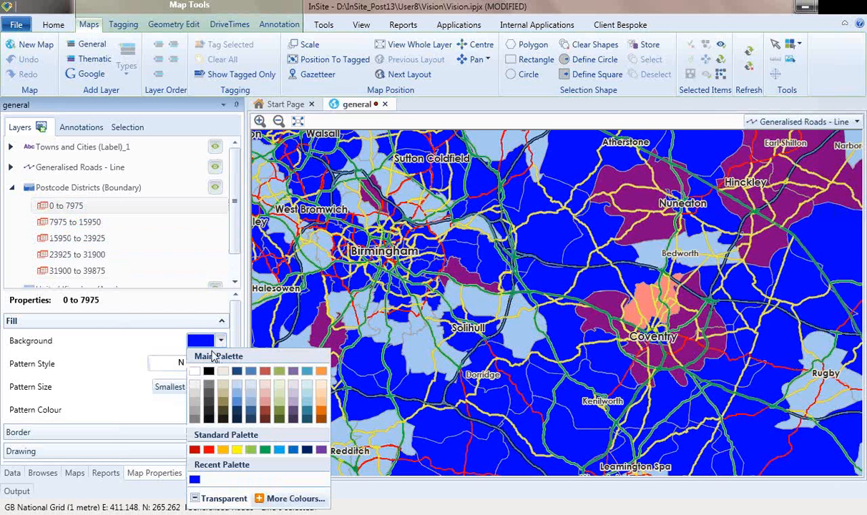
{"action": "left_click", "coordinate": [223, 372]}
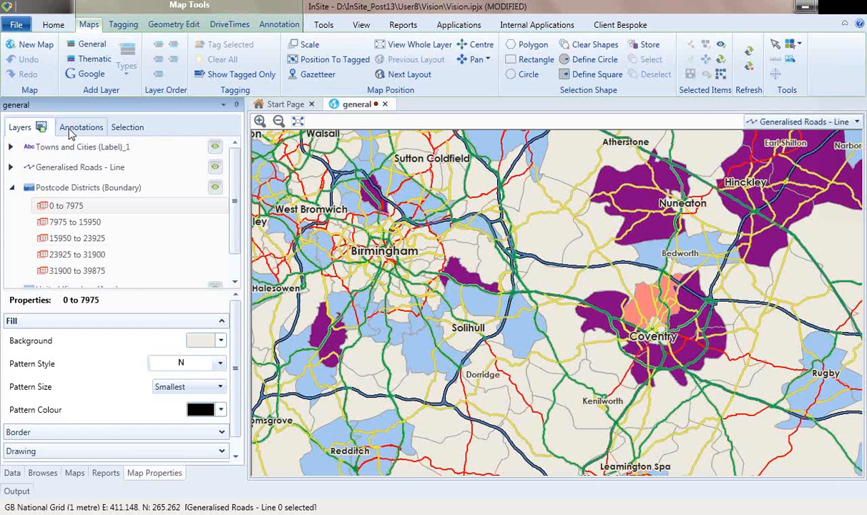
Step: Add Legend 1 to the map and include the Postcode Districts layer in it
{"action": "left_click", "coordinate": [81, 128]}
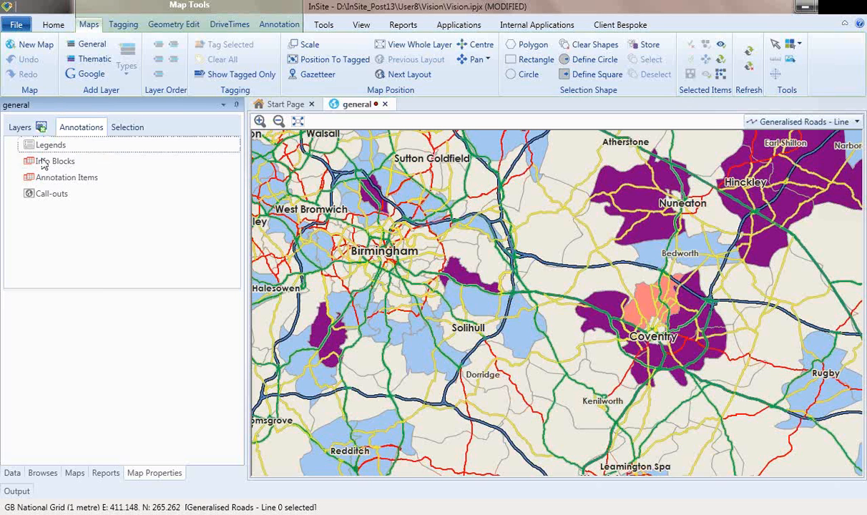
{"action": "left_click", "coordinate": [41, 148]}
{"action": "right_click", "coordinate": [40, 147]}
{"action": "left_click", "coordinate": [47, 153]}
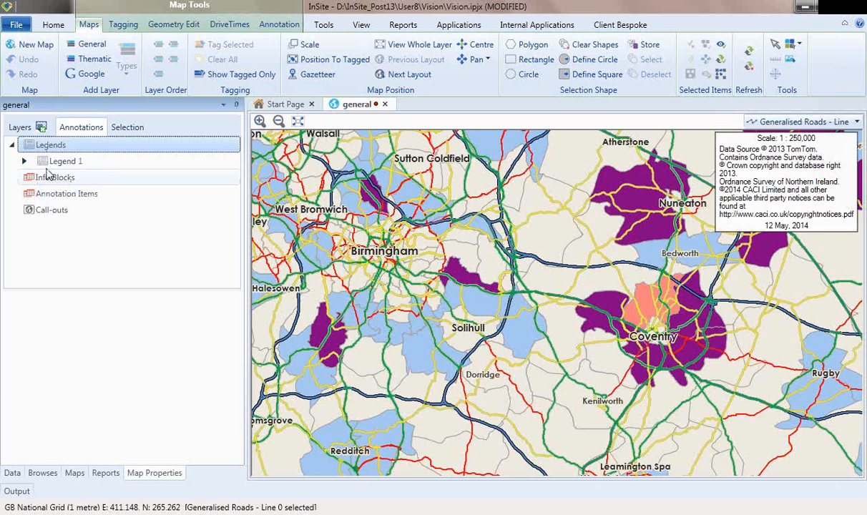
{"action": "left_click", "coordinate": [65, 163]}
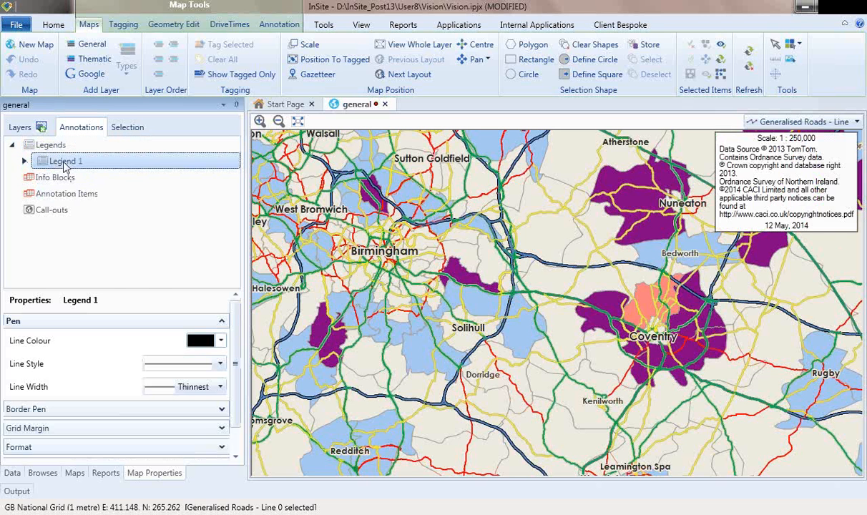
{"action": "right_click", "coordinate": [65, 165]}
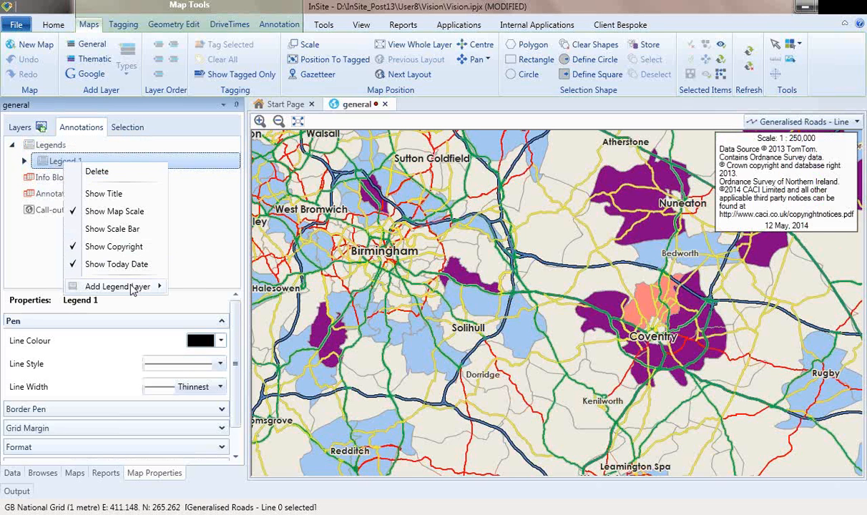
{"action": "mouse_move", "coordinate": [132, 288]}
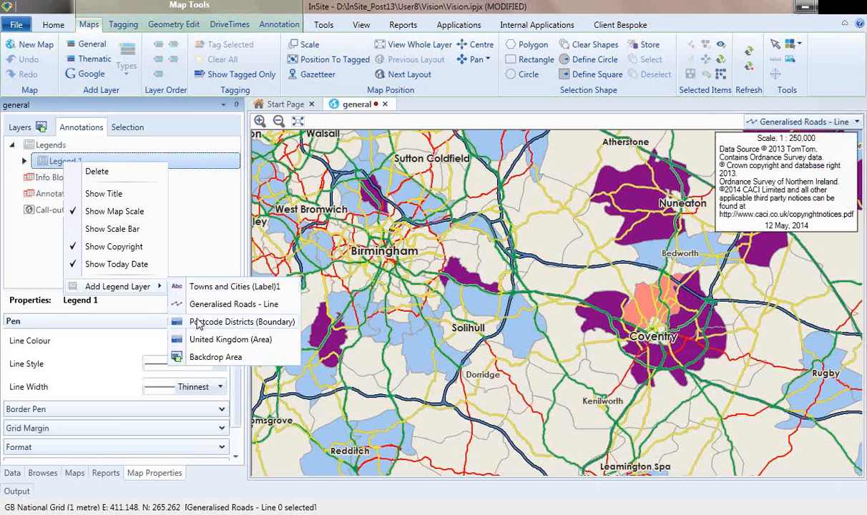
{"action": "left_click", "coordinate": [199, 322]}
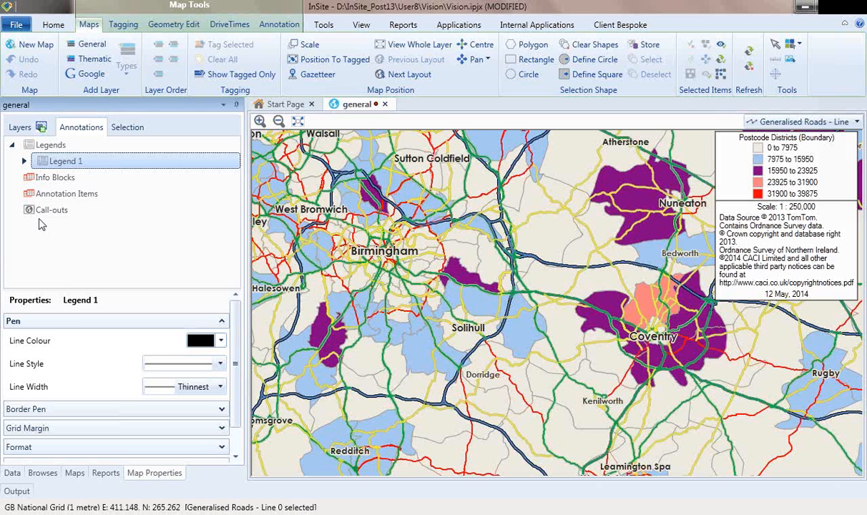
Step: Turn off Today Date among Legend 1's parts
{"action": "left_click", "coordinate": [23, 162]}
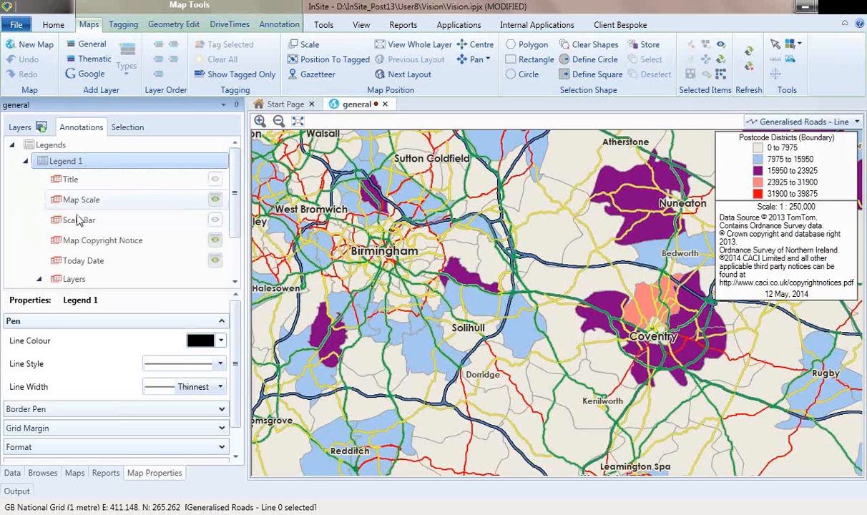
{"action": "left_click", "coordinate": [215, 261]}
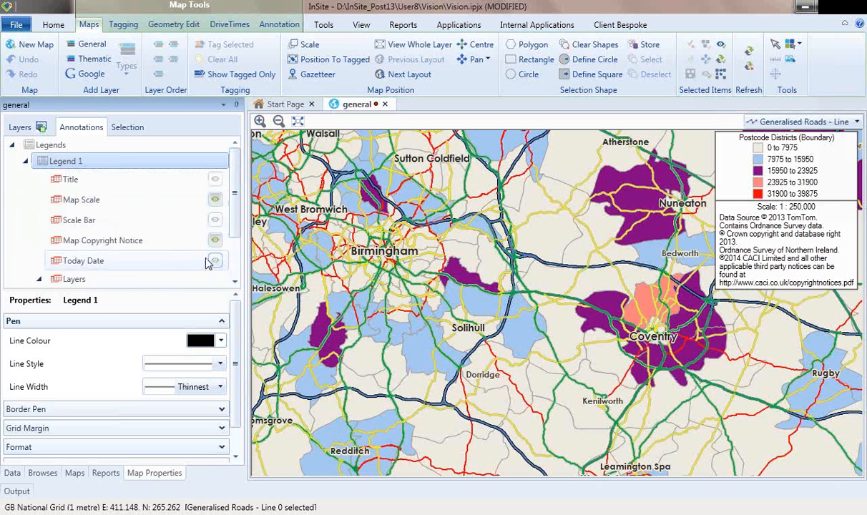
{"action": "left_click", "coordinate": [25, 163]}
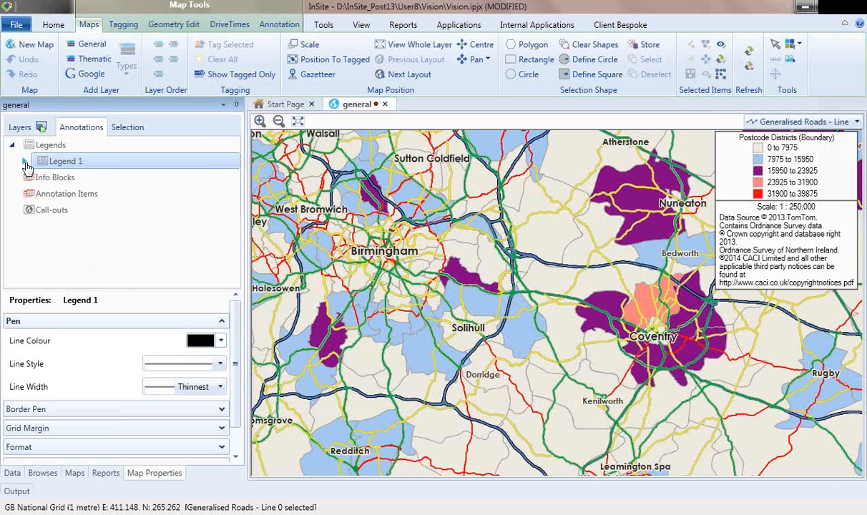
Step: Add Callout 1 by marking a rectangle around Coventry on the map
{"action": "left_click", "coordinate": [51, 209]}
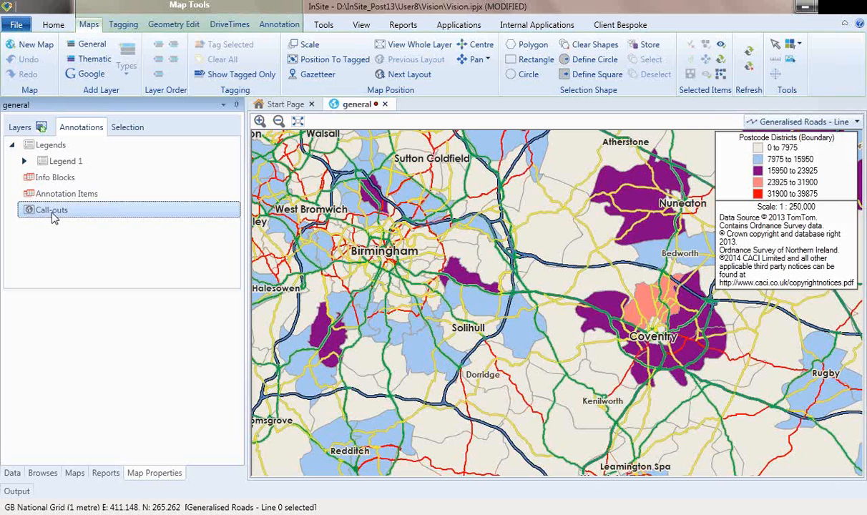
{"action": "right_click", "coordinate": [49, 211]}
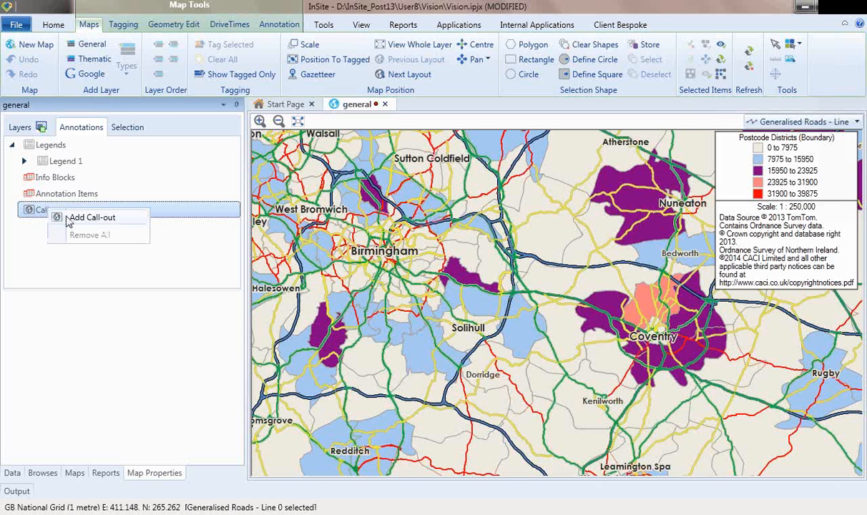
{"action": "left_click", "coordinate": [80, 217]}
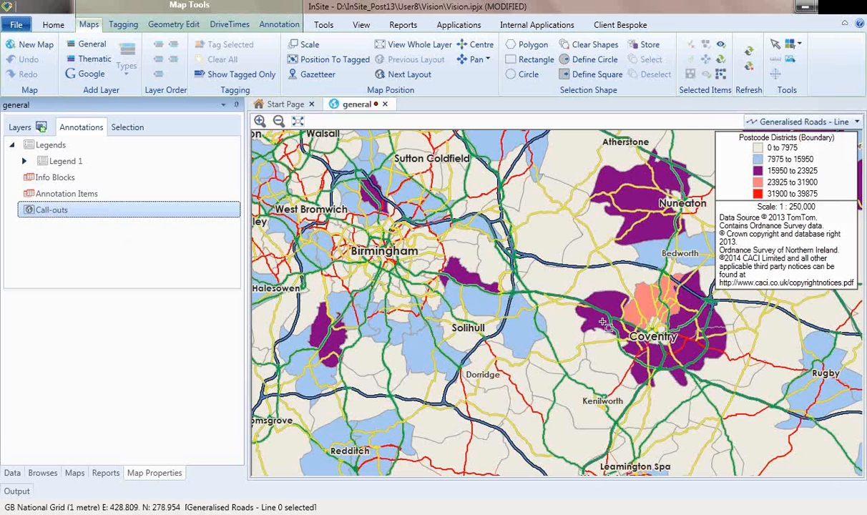
{"action": "left_click_drag", "start_coordinate": [559, 256], "coordinate": [731, 392]}
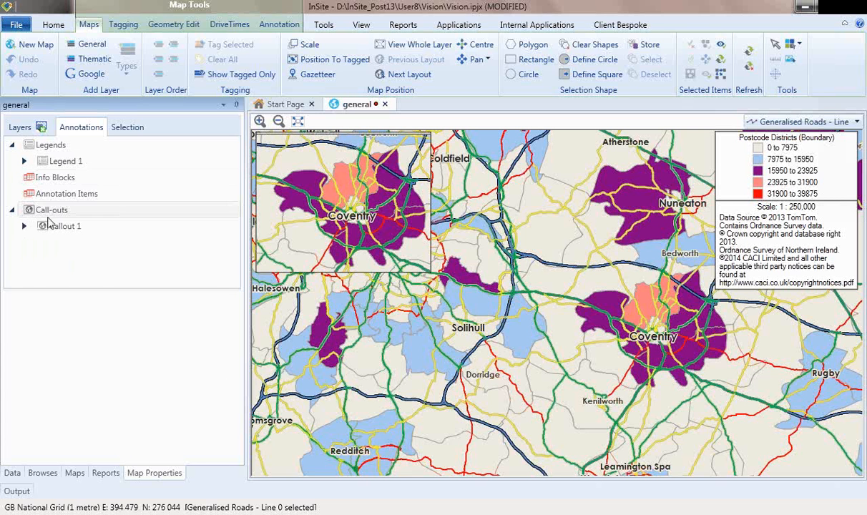
Step: In the Layers tree, change the 15950 to 23925 band's background colour from purple to olive green
{"action": "left_click", "coordinate": [18, 126]}
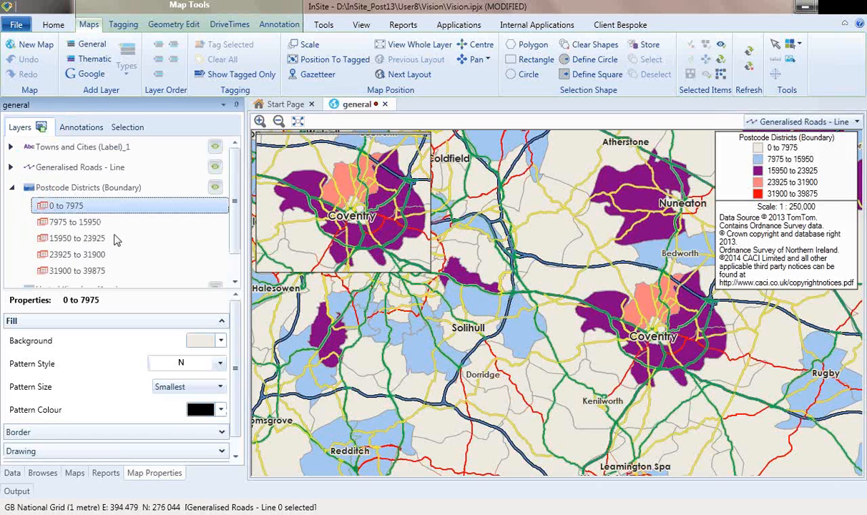
{"action": "left_click", "coordinate": [89, 240]}
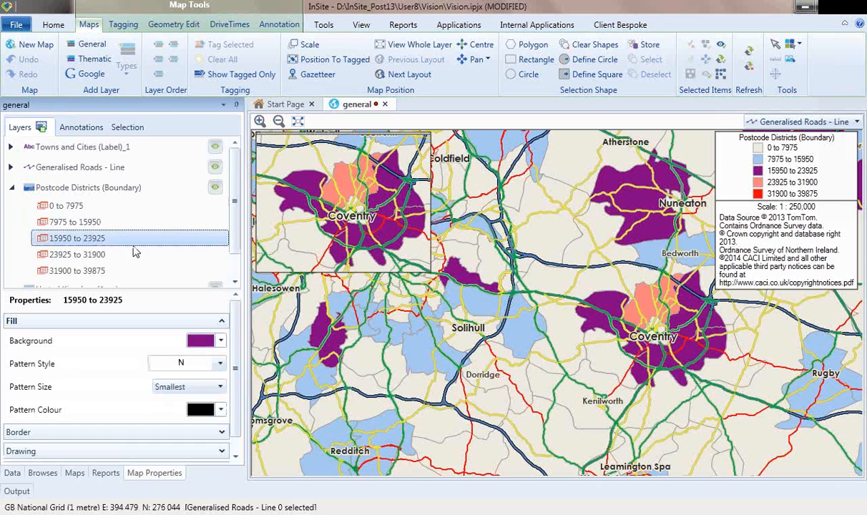
{"action": "left_click", "coordinate": [220, 341]}
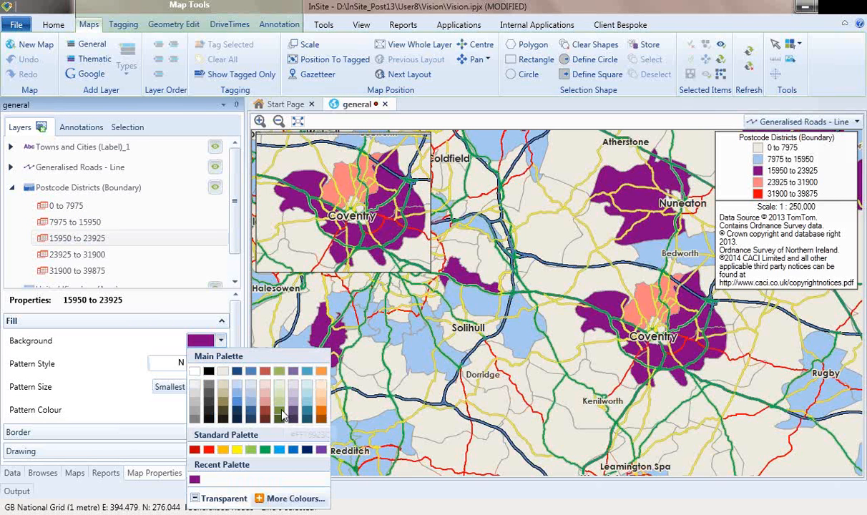
{"action": "left_click", "coordinate": [282, 415]}
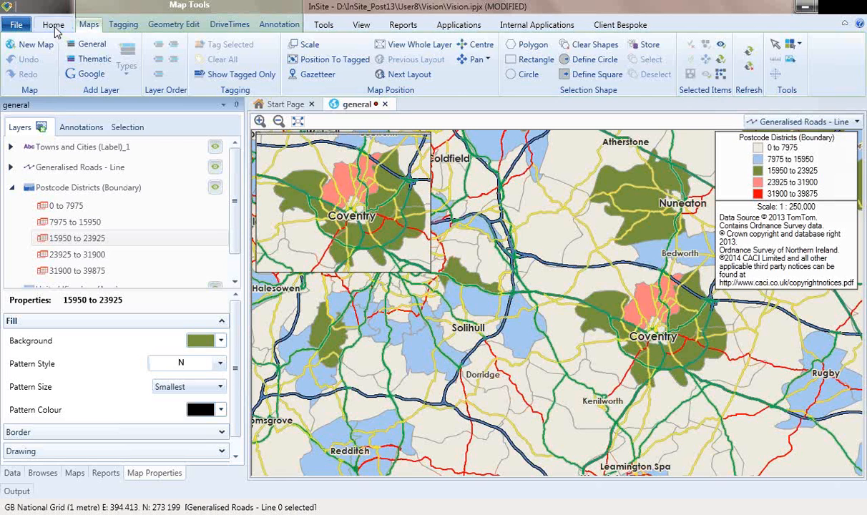
{"action": "left_click", "coordinate": [55, 28]}
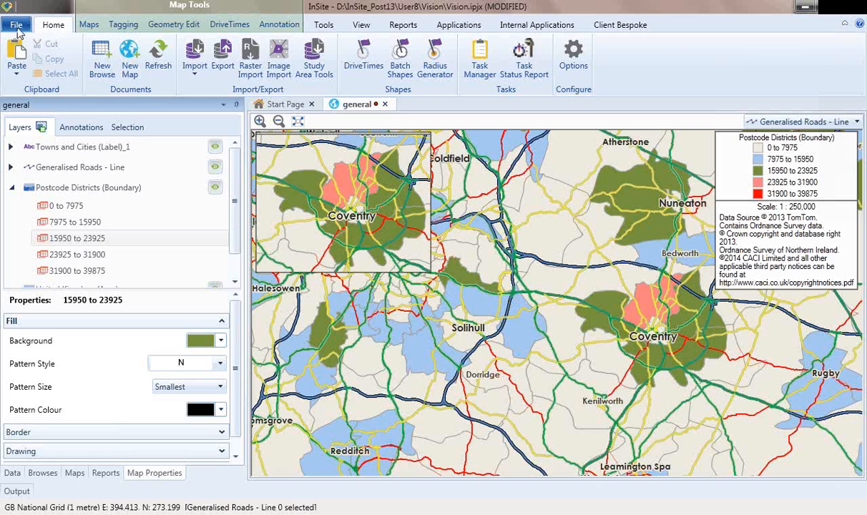
{"action": "left_click", "coordinate": [16, 28]}
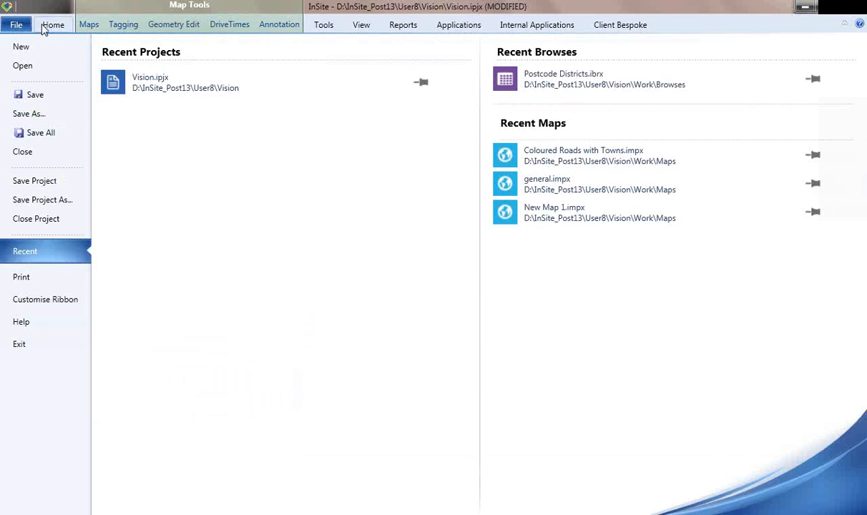
{"action": "left_click", "coordinate": [44, 28]}
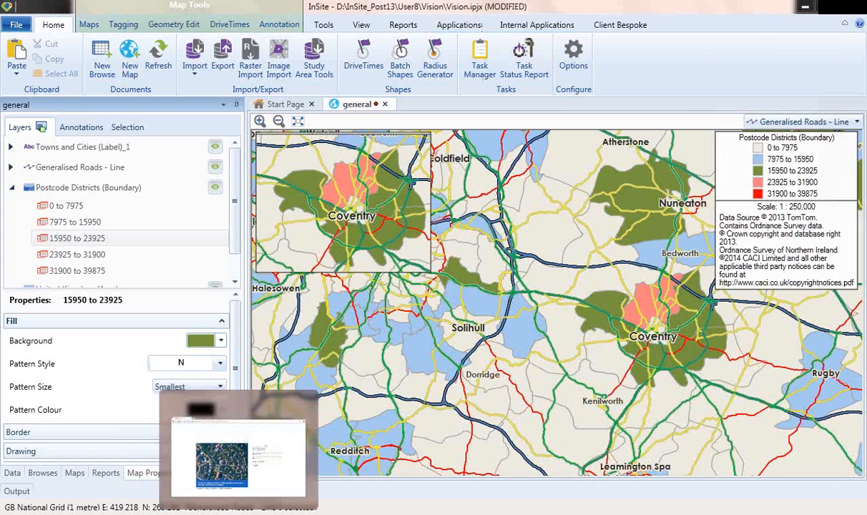
Step: On the InSite Viewer login page in Chrome, enter the password and submit
{"action": "left_click", "coordinate": [288, 481]}
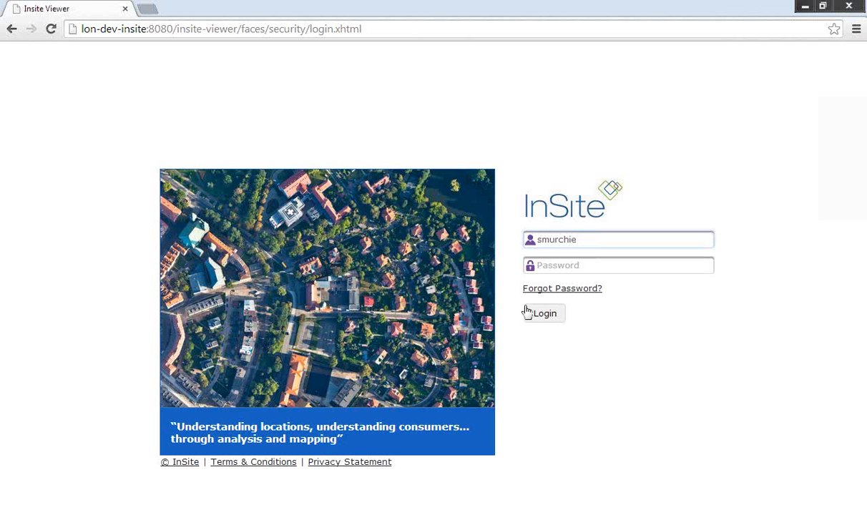
{"action": "left_click", "coordinate": [551, 268]}
{"action": "type", "text": "••••••"}
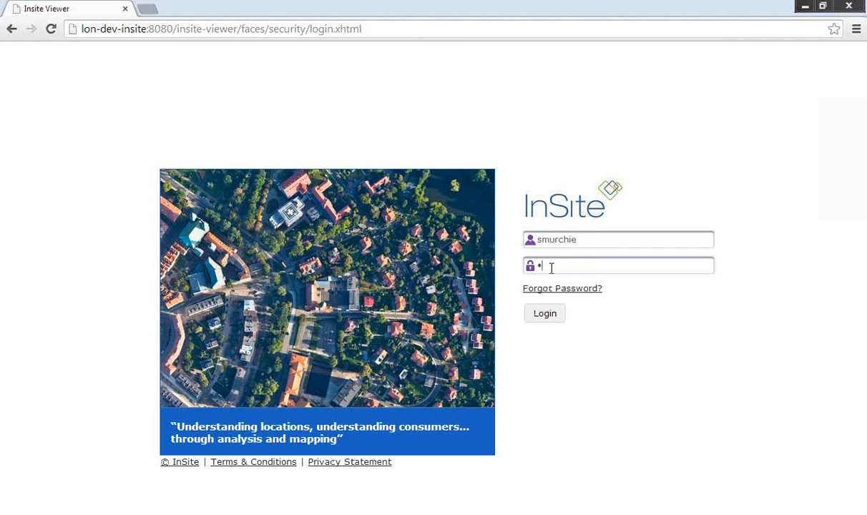
{"action": "type", "text": "••"}
{"action": "left_click", "coordinate": [556, 315]}
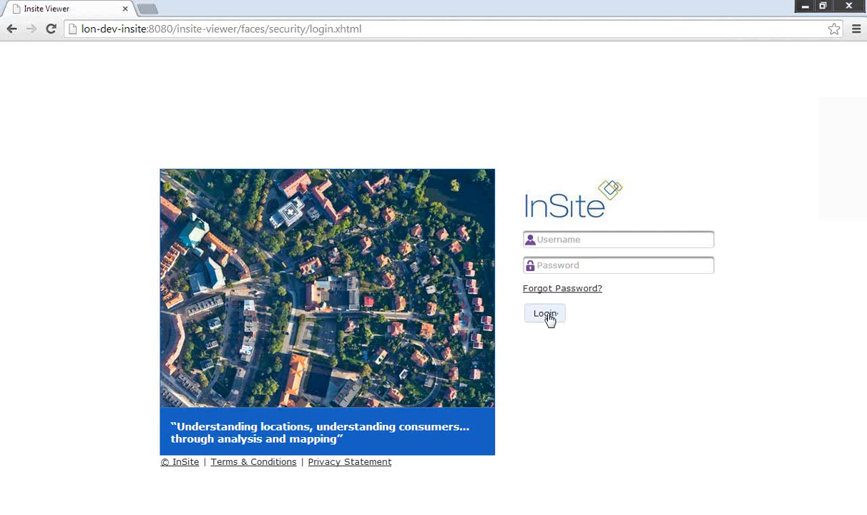
Step: Re-enter the username and password, log in, and go back to the Viewer home page
{"action": "left_click", "coordinate": [547, 315]}
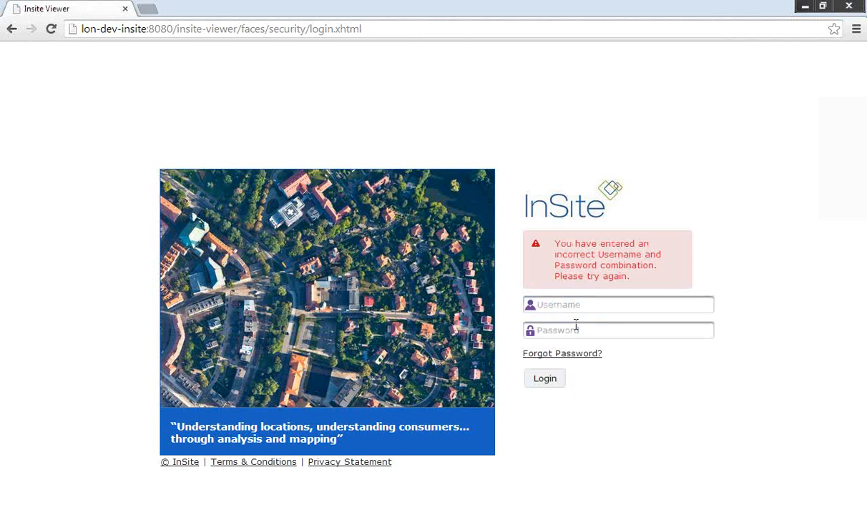
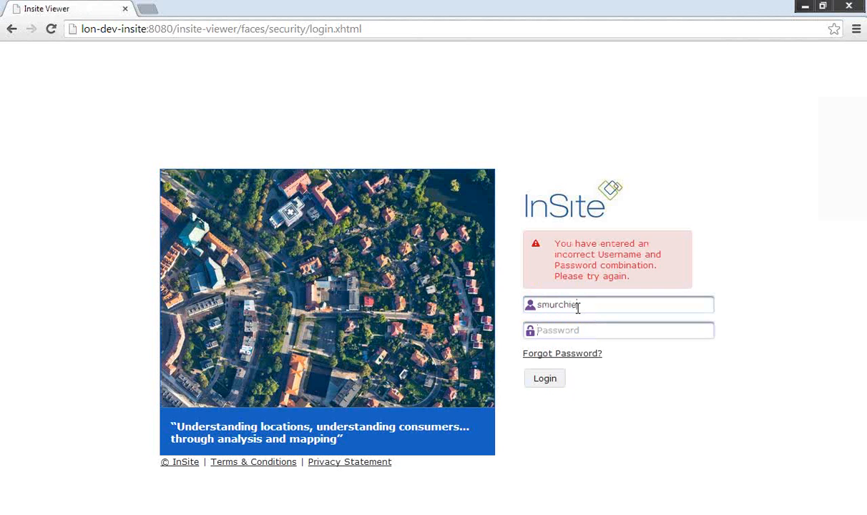
{"action": "key", "text": "Tab"}
{"action": "type", "text": "********"}
{"action": "left_click", "coordinate": [538, 381]}
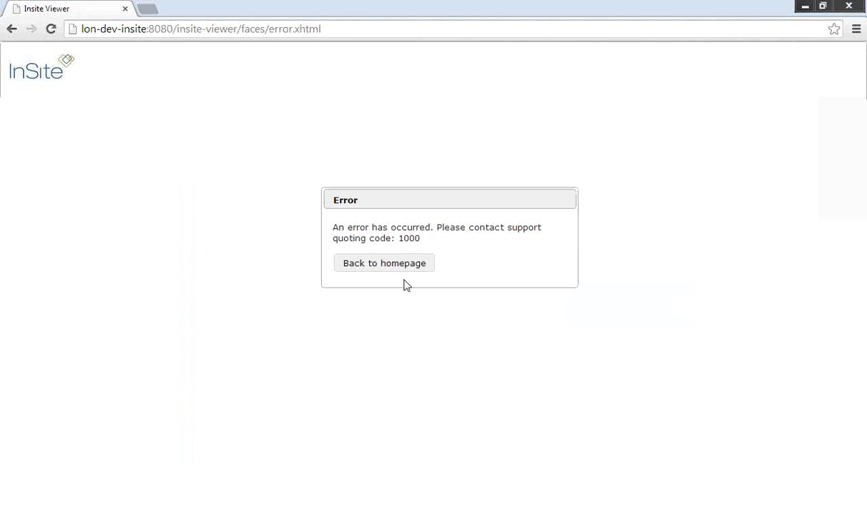
{"action": "left_click", "coordinate": [390, 269]}
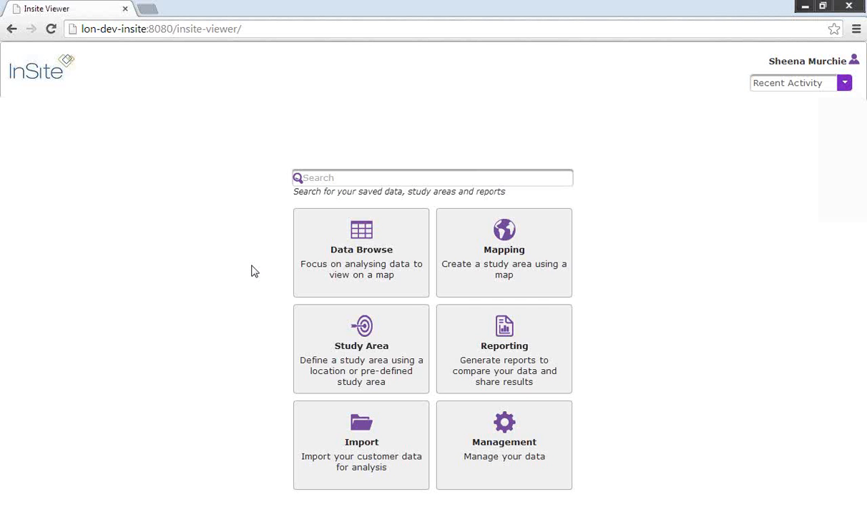
Step: Create a Drivetime study area located by Place at Warwick and centre the map there
{"action": "left_click", "coordinate": [354, 343]}
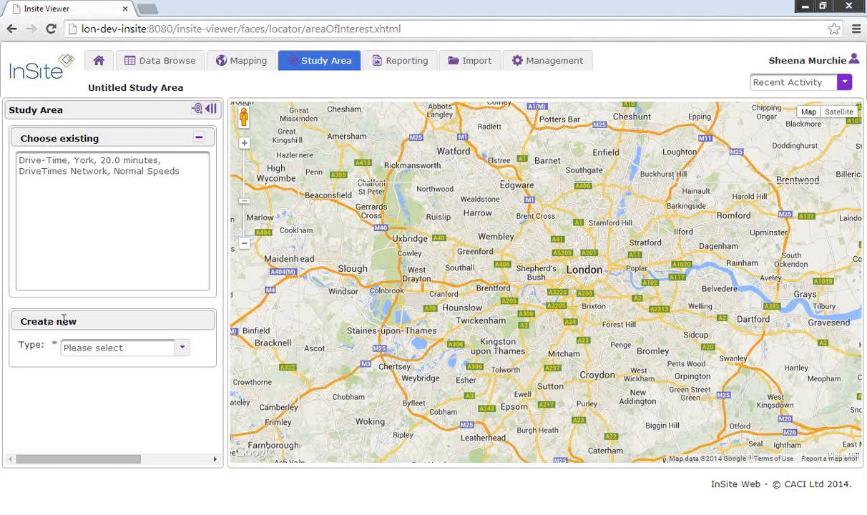
{"action": "left_click", "coordinate": [183, 354]}
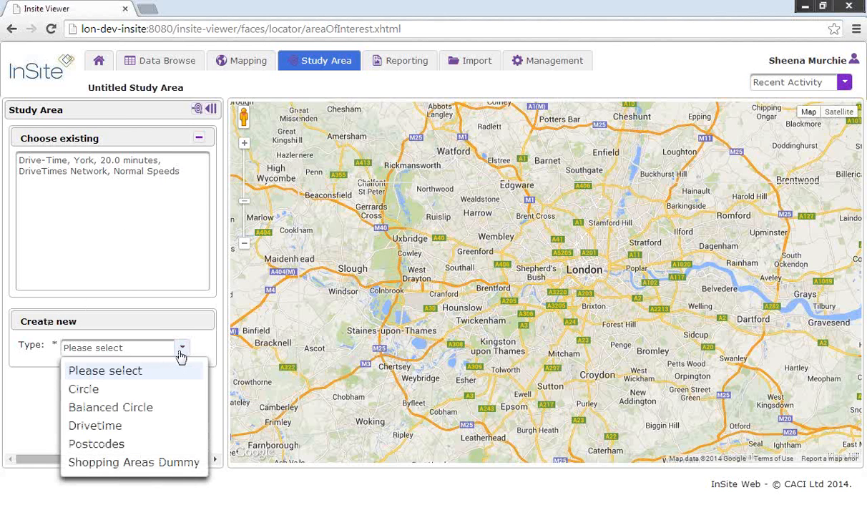
{"action": "left_click", "coordinate": [100, 427]}
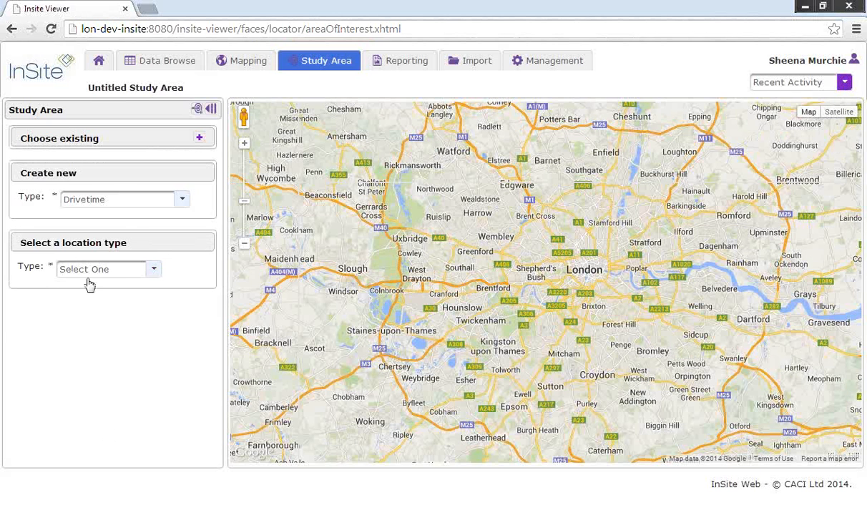
{"action": "left_click", "coordinate": [155, 272]}
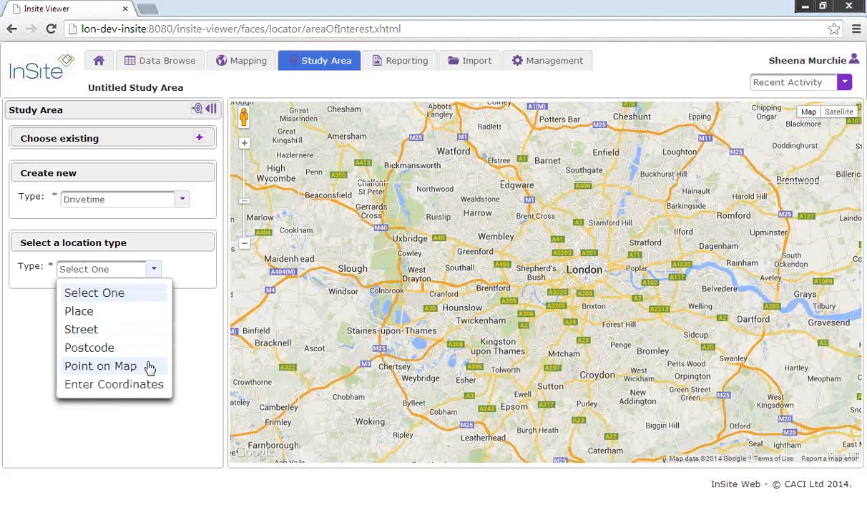
{"action": "left_click", "coordinate": [138, 319]}
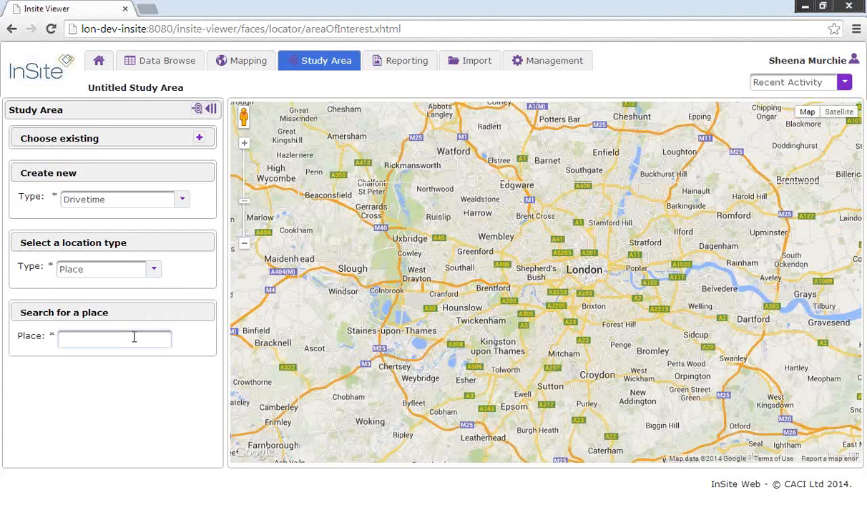
{"action": "left_click", "coordinate": [134, 337]}
{"action": "type", "text": "Warwick (Warwickshire,"}
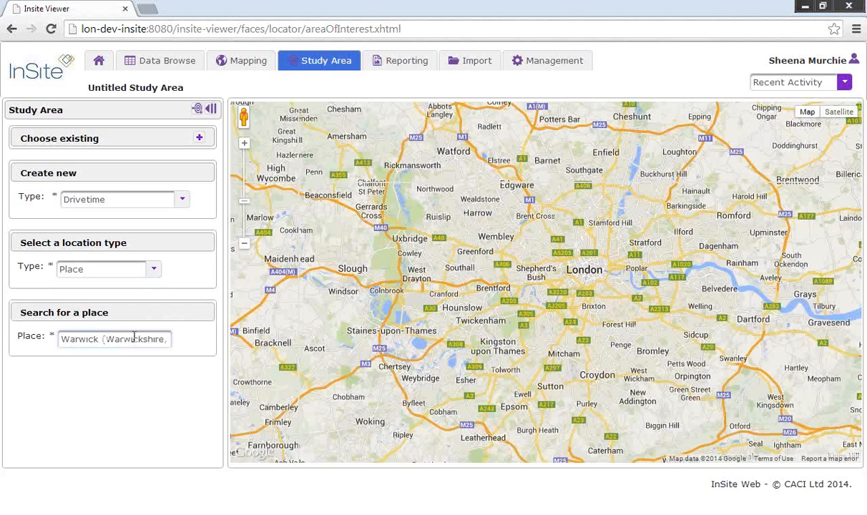
{"action": "left_click", "coordinate": [133, 337]}
{"action": "left_click", "coordinate": [64, 490]}
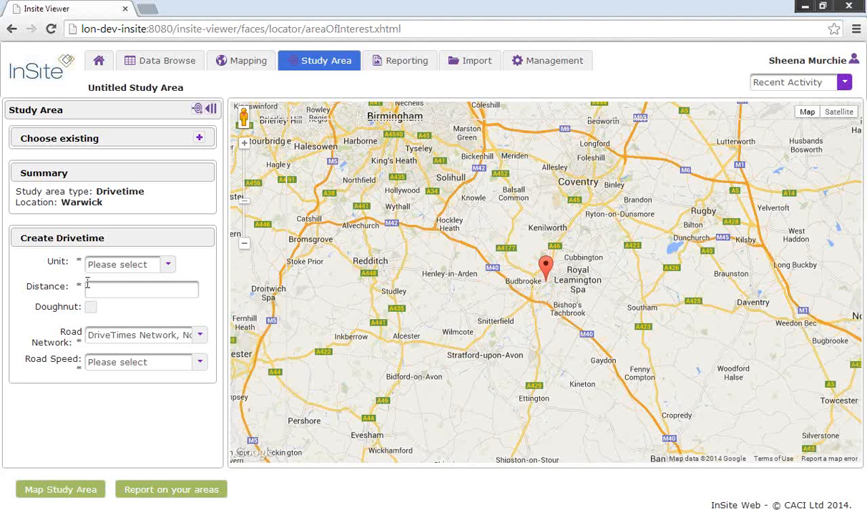
{"action": "left_click", "coordinate": [166, 264]}
{"action": "left_click", "coordinate": [124, 304]}
{"action": "left_click", "coordinate": [106, 290]}
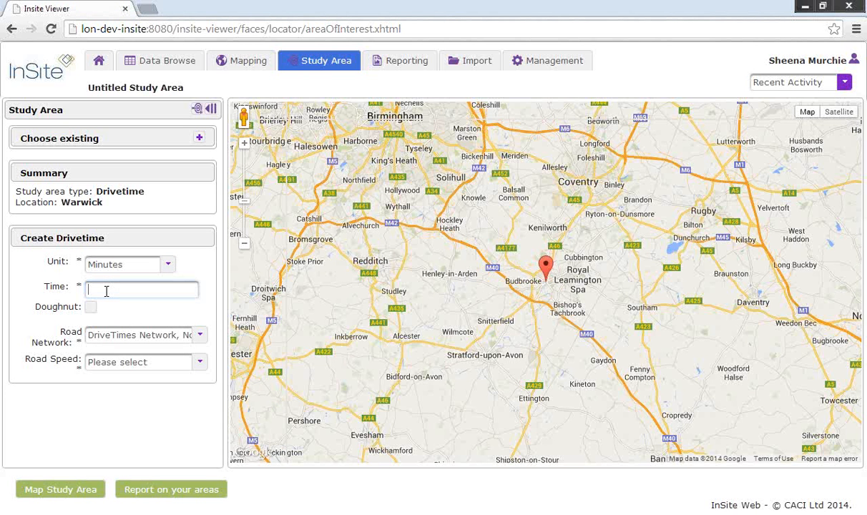
{"action": "type", "text": "20"}
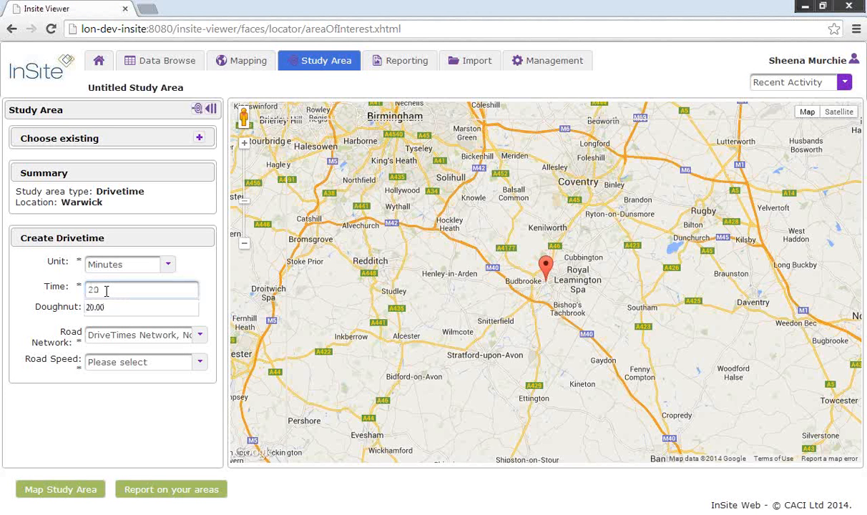
{"action": "left_click", "coordinate": [131, 369]}
{"action": "left_click", "coordinate": [131, 368]}
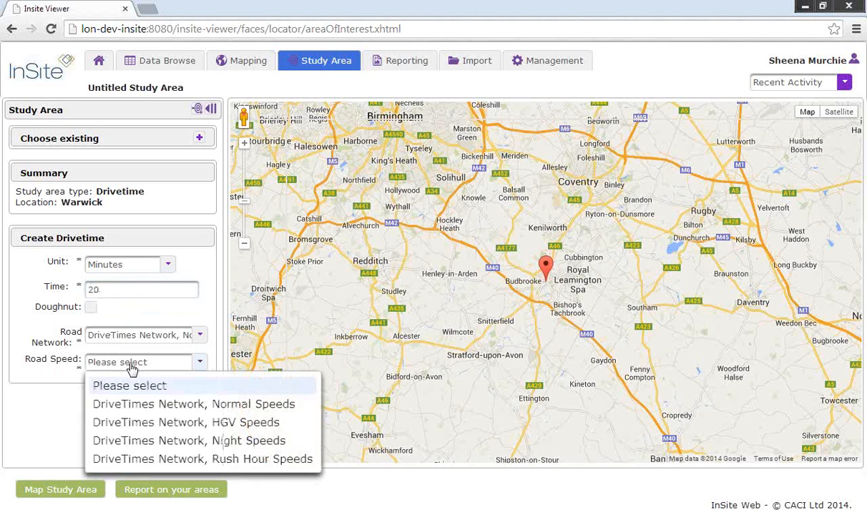
{"action": "left_click", "coordinate": [143, 405]}
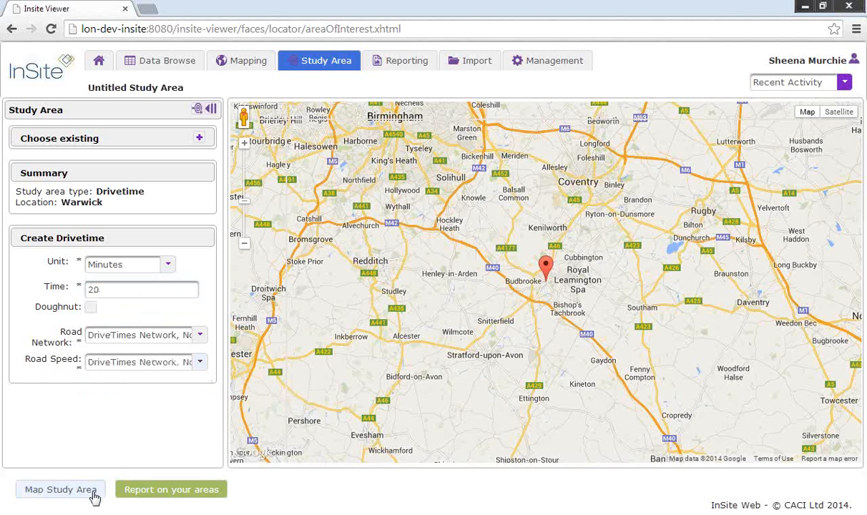
{"action": "left_click", "coordinate": [64, 492]}
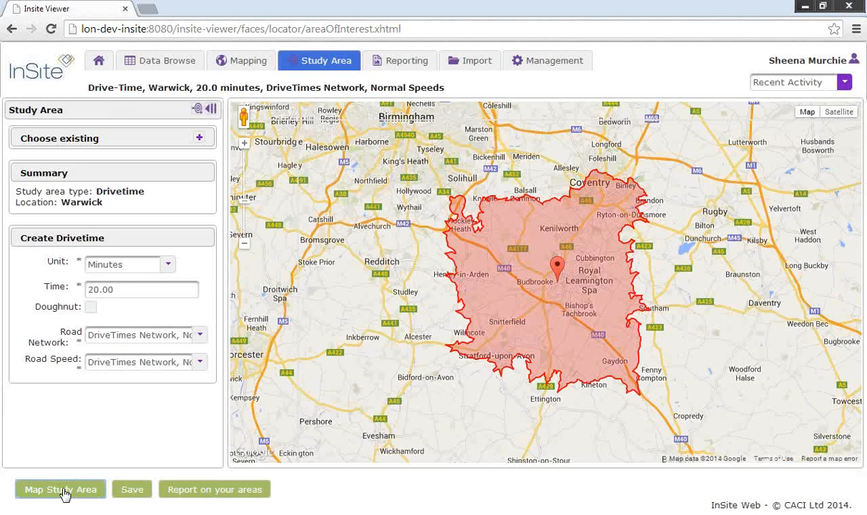
Step: Save the study area as 'Warwick, 20.0 minutes, DriveTimes Network, Normal Speeds', without the Drive-Time prefix
{"action": "left_click", "coordinate": [133, 491]}
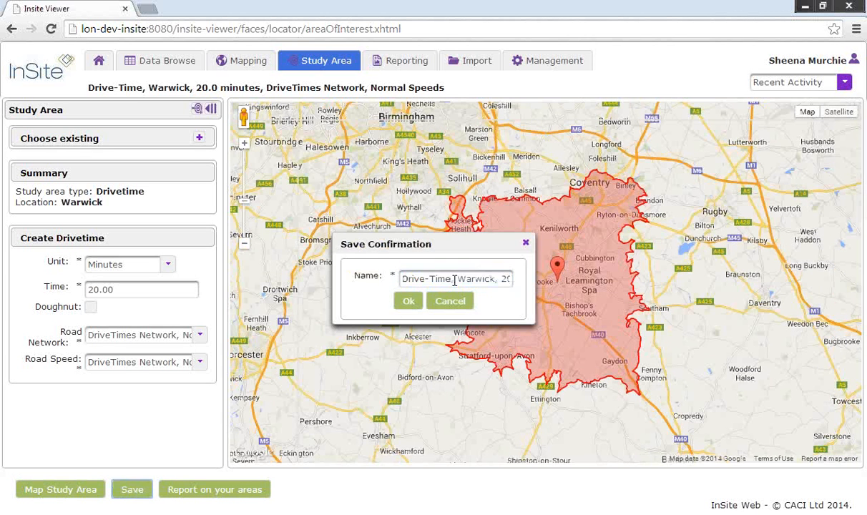
{"action": "left_click_drag", "start_coordinate": [455, 282], "coordinate": [388, 277]}
{"action": "key", "text": "BackSpace"}
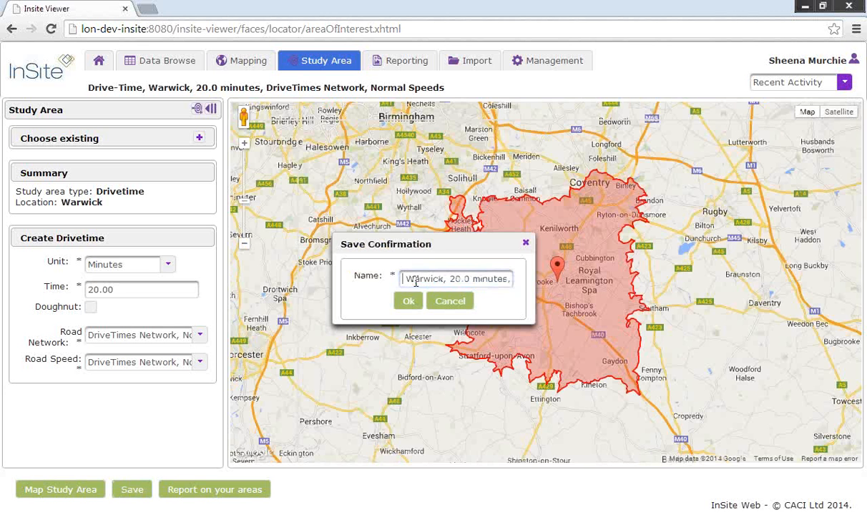
{"action": "left_click", "coordinate": [404, 306]}
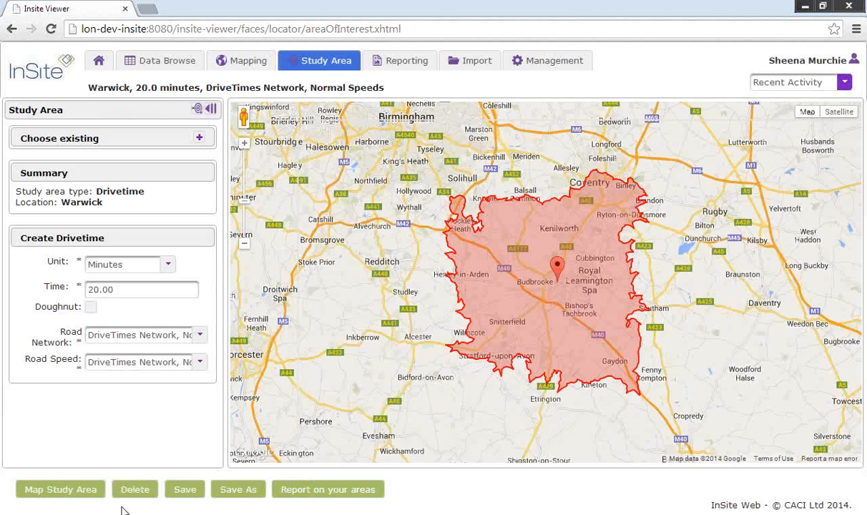
Step: Save an ACORN Population Profile report named Warwick_acorn for the Warwick study area
{"action": "left_click", "coordinate": [326, 491]}
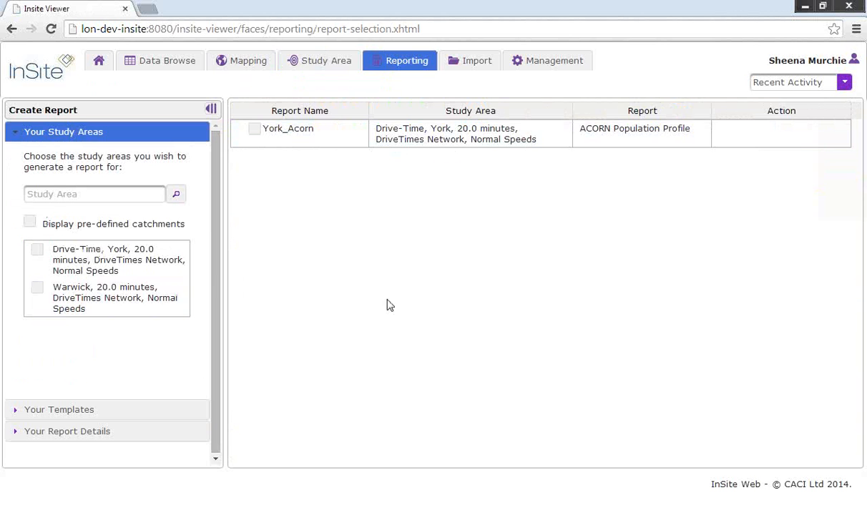
{"action": "left_click", "coordinate": [37, 292]}
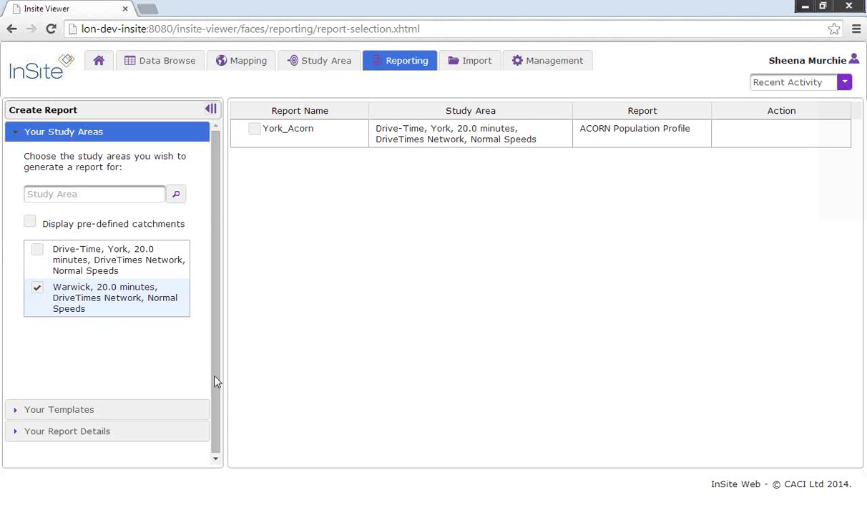
{"action": "left_click", "coordinate": [16, 411]}
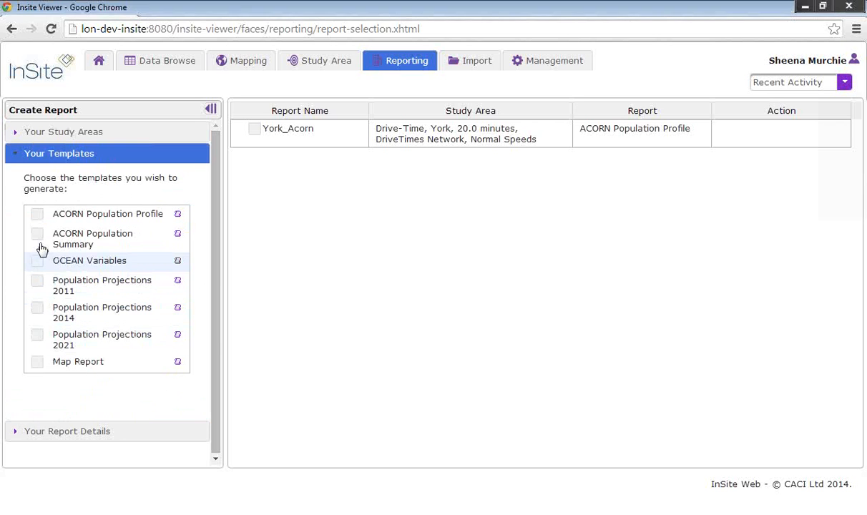
{"action": "left_click", "coordinate": [36, 219]}
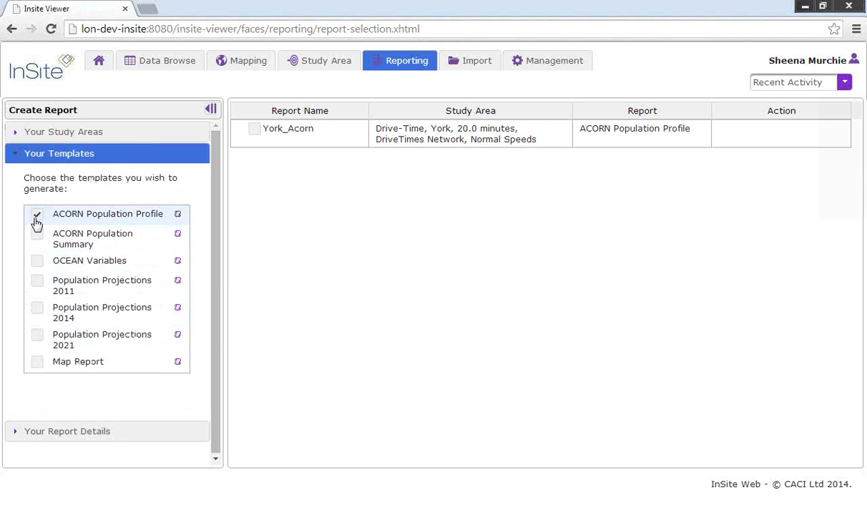
{"action": "left_click", "coordinate": [15, 436]}
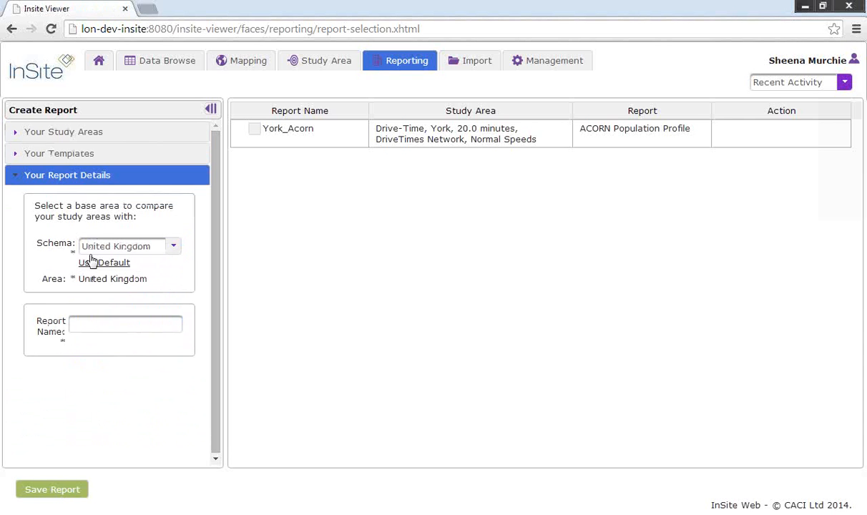
{"action": "left_click", "coordinate": [90, 326]}
{"action": "type", "text": "Warwick_acorn"}
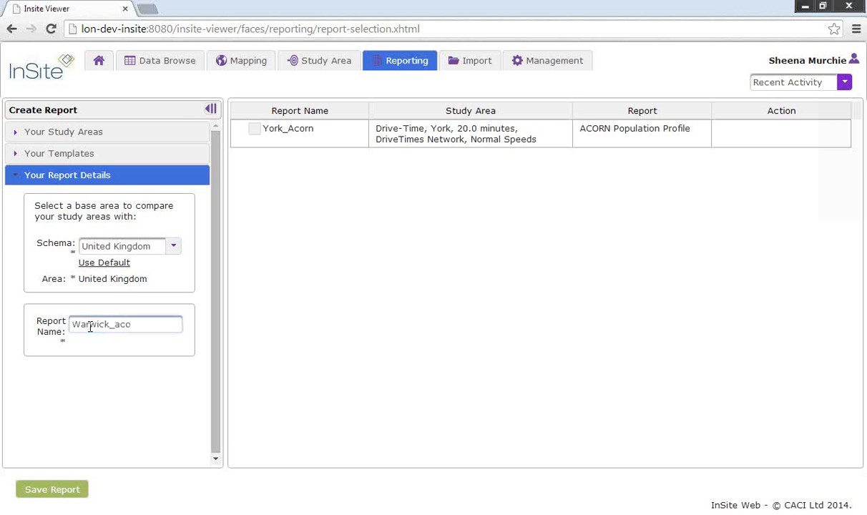
{"action": "left_click", "coordinate": [37, 495]}
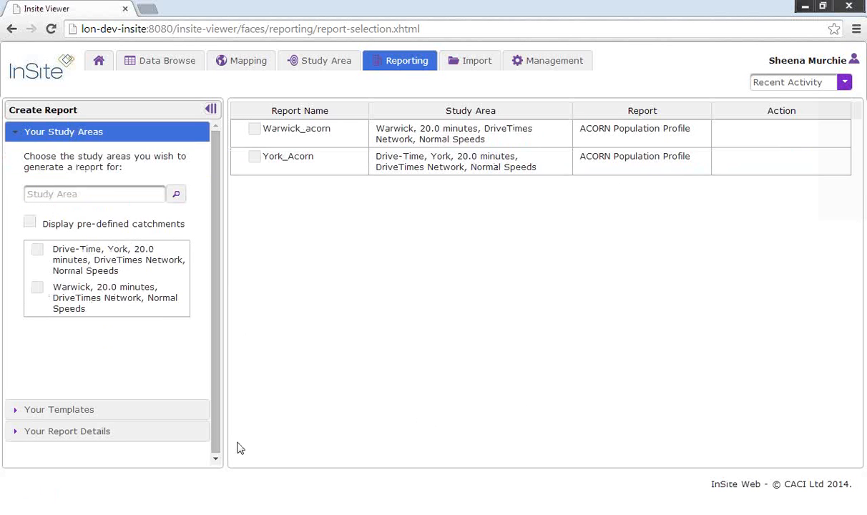
Step: Tick the Warwick_acorn report, then open the Growth in 85plus map from Recent Activity
{"action": "left_click", "coordinate": [254, 129]}
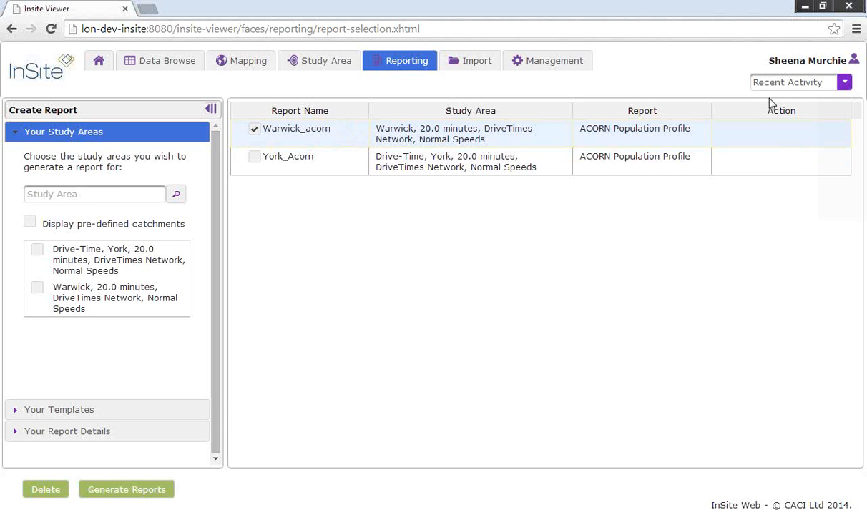
{"action": "left_click", "coordinate": [844, 83]}
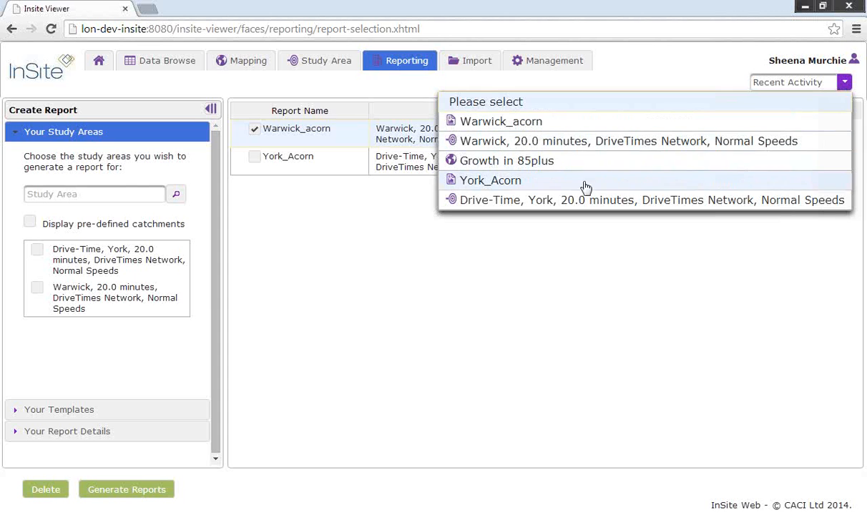
{"action": "left_click", "coordinate": [472, 165]}
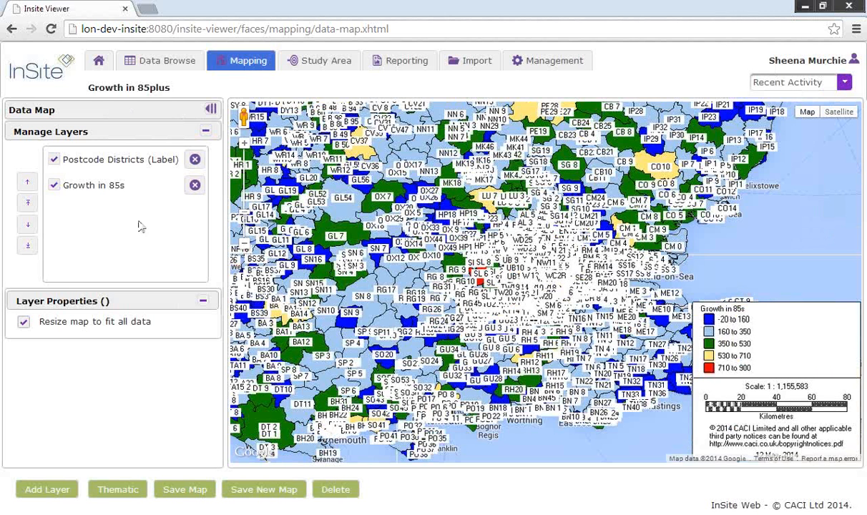
Step: Remove the Postcode Districts (Label) layer, zoom out and pan north, then go to Import
{"action": "left_click", "coordinate": [192, 162]}
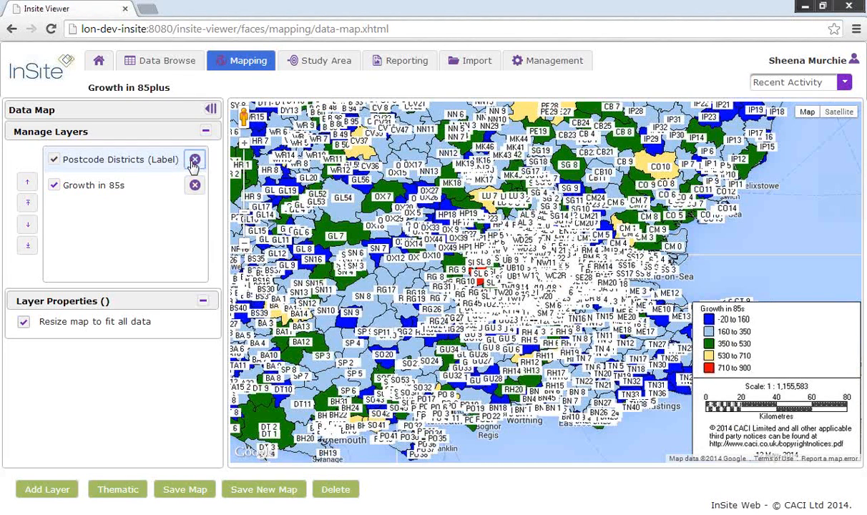
{"action": "left_click", "coordinate": [194, 161]}
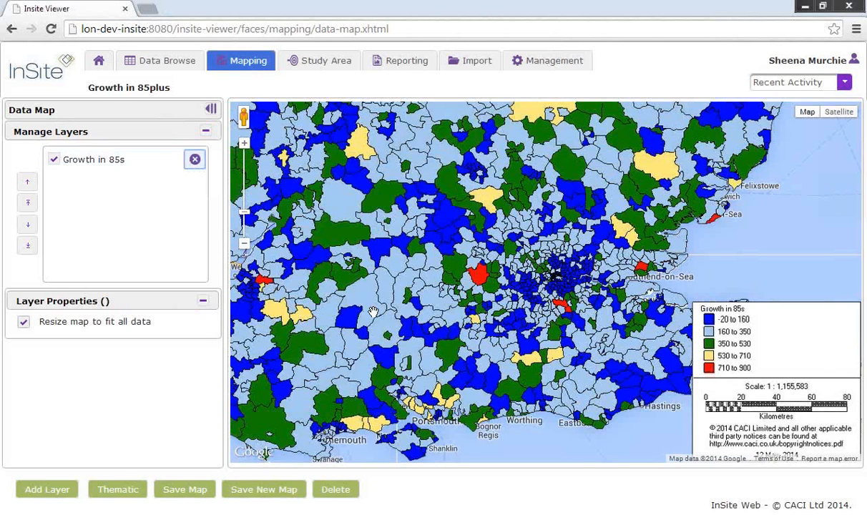
{"action": "left_click", "coordinate": [244, 245]}
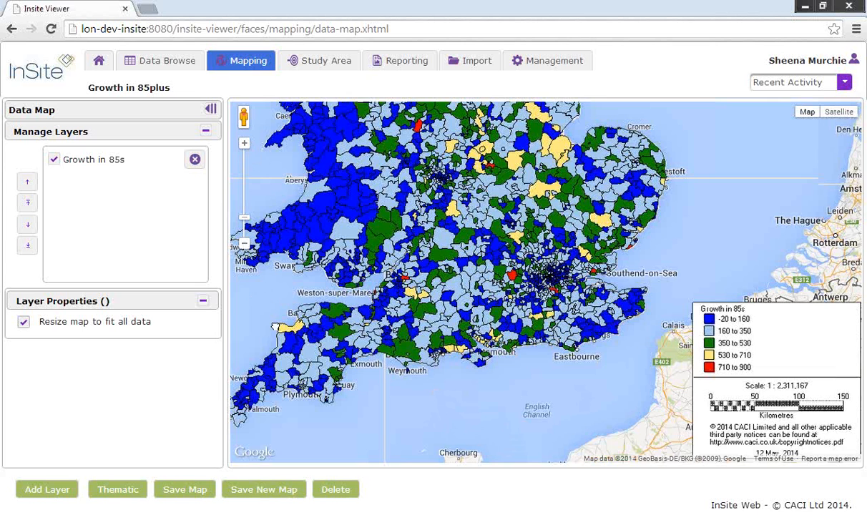
{"action": "left_click_drag", "start_coordinate": [275, 327], "coordinate": [318, 430]}
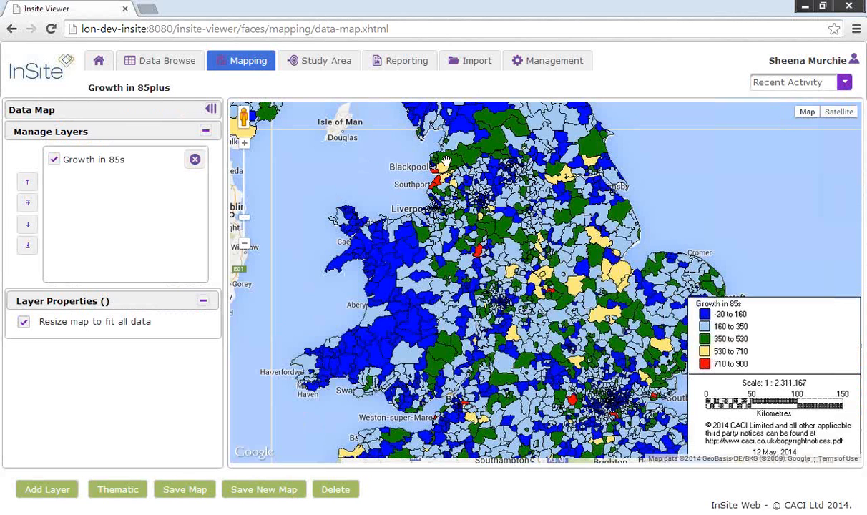
{"action": "left_click", "coordinate": [474, 63]}
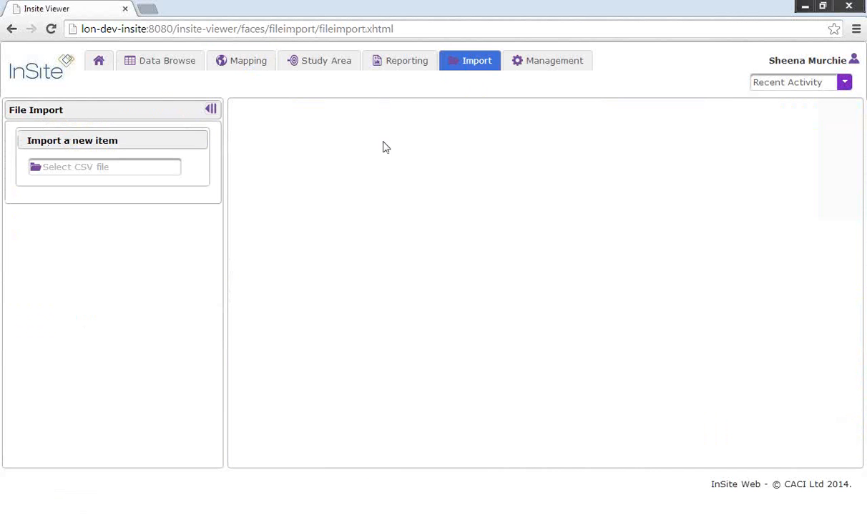
Step: Select BRANCH_CUSTOMERS.csv as the import file and confirm importing its 5733 records
{"action": "left_click", "coordinate": [147, 168]}
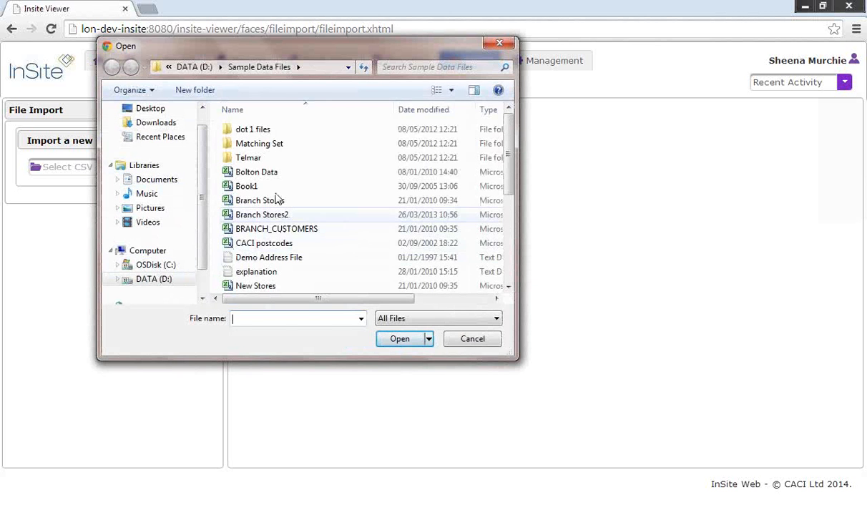
{"action": "left_click", "coordinate": [270, 229]}
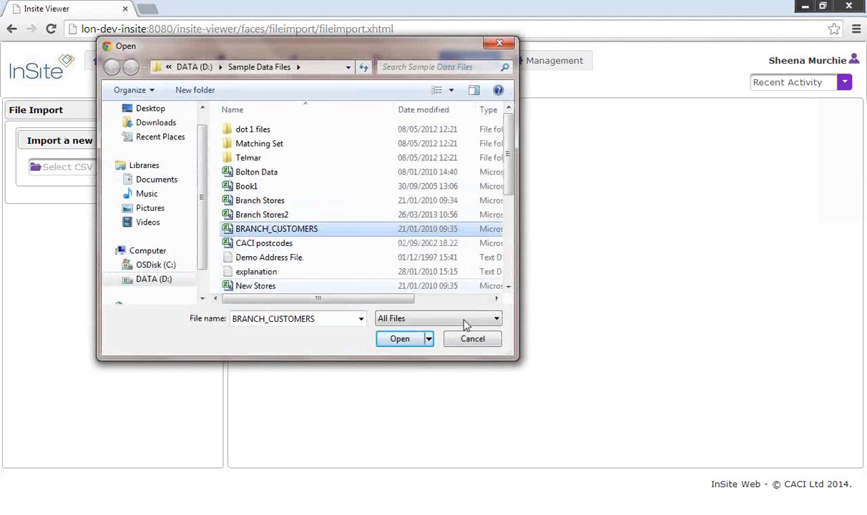
{"action": "left_click", "coordinate": [402, 343]}
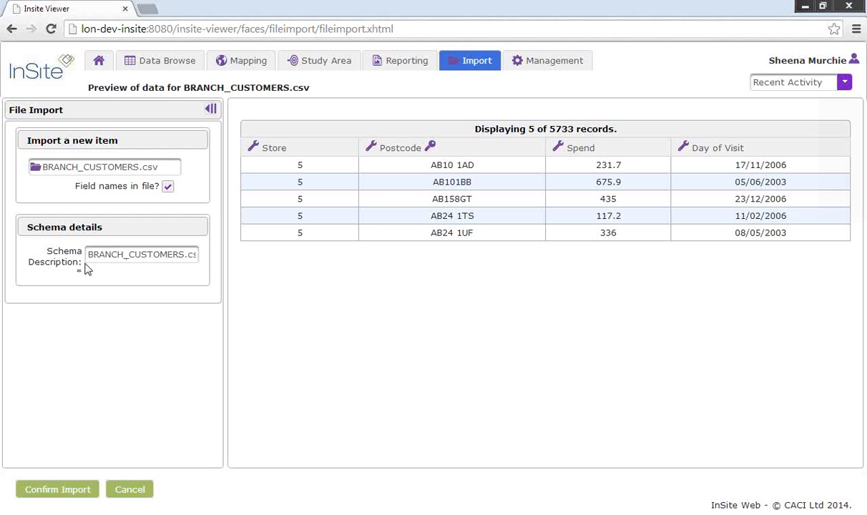
{"action": "left_click", "coordinate": [52, 491]}
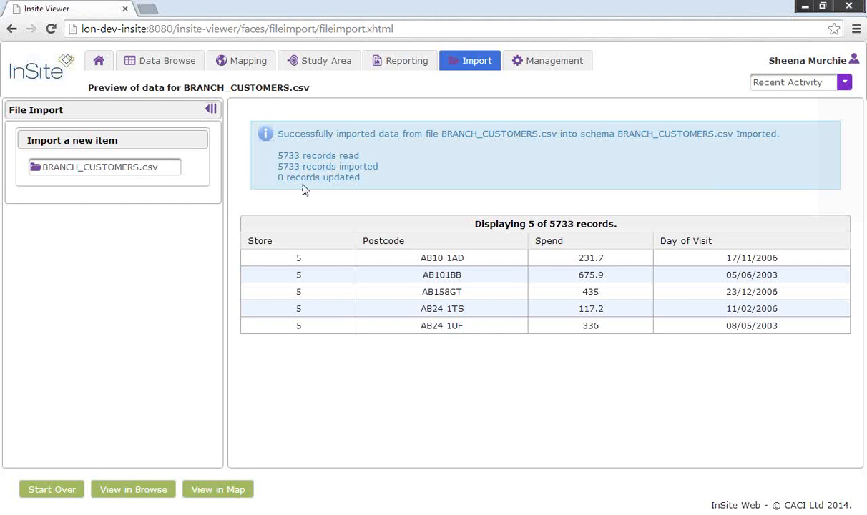
Step: In Data Browse, tick BRANCH_CUSTOMERS.csv Imported default expressions and display the records as a table
{"action": "left_click", "coordinate": [170, 62]}
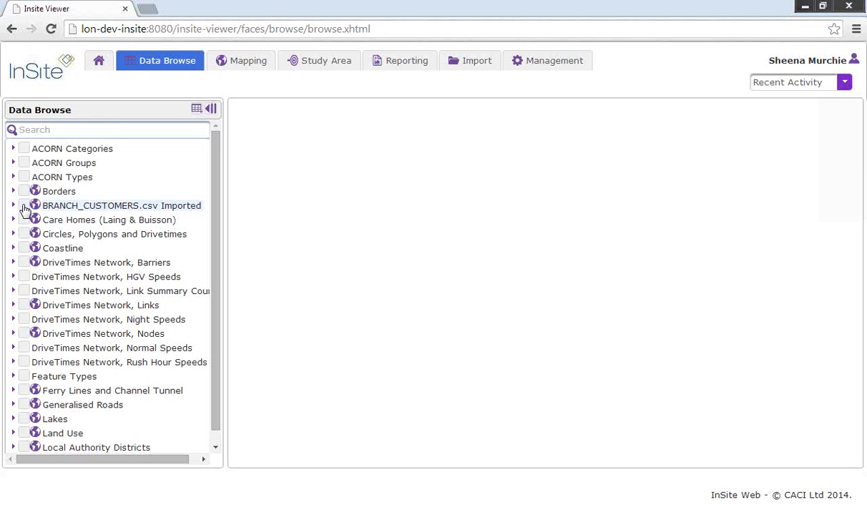
{"action": "left_click", "coordinate": [25, 207]}
{"action": "left_click", "coordinate": [35, 220]}
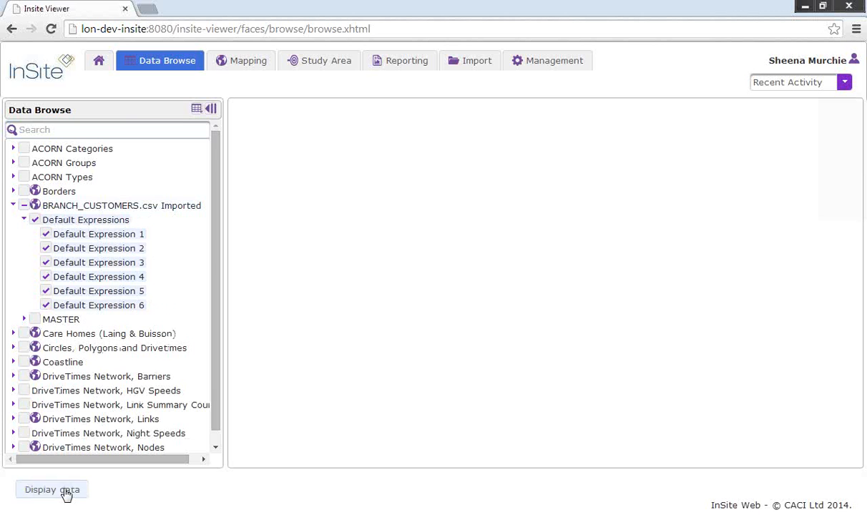
{"action": "left_click", "coordinate": [66, 494]}
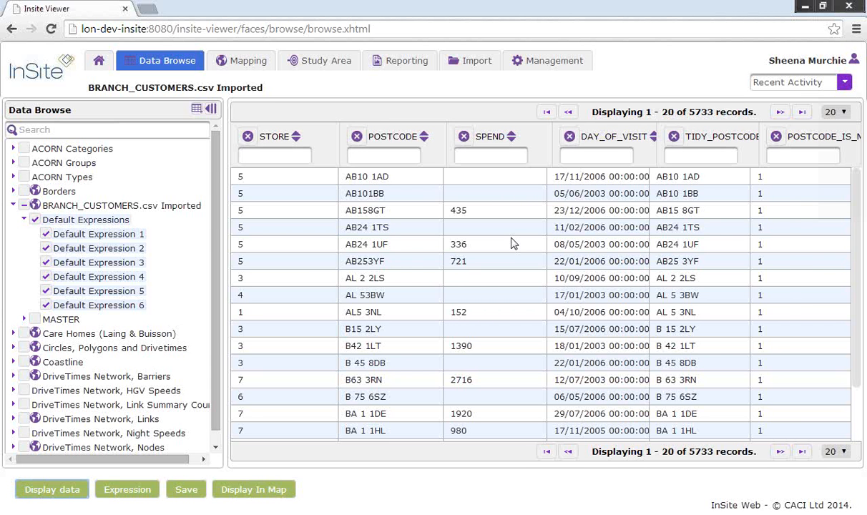
Step: Switch back to the PowerPoint slide show showing the 'Thank you for joining us' slide
{"action": "key", "text": "alt+Tab"}
{"action": "key", "text": "alt+Tab"}
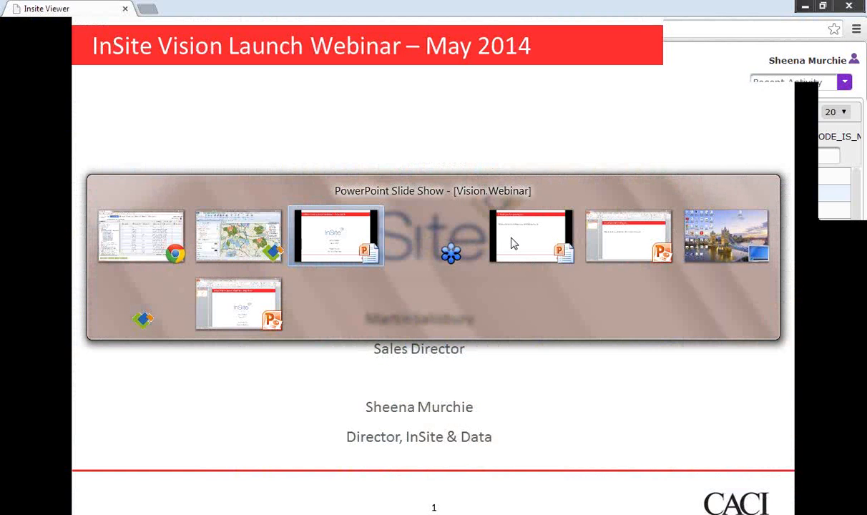
{"action": "key", "text": "alt+Tab"}
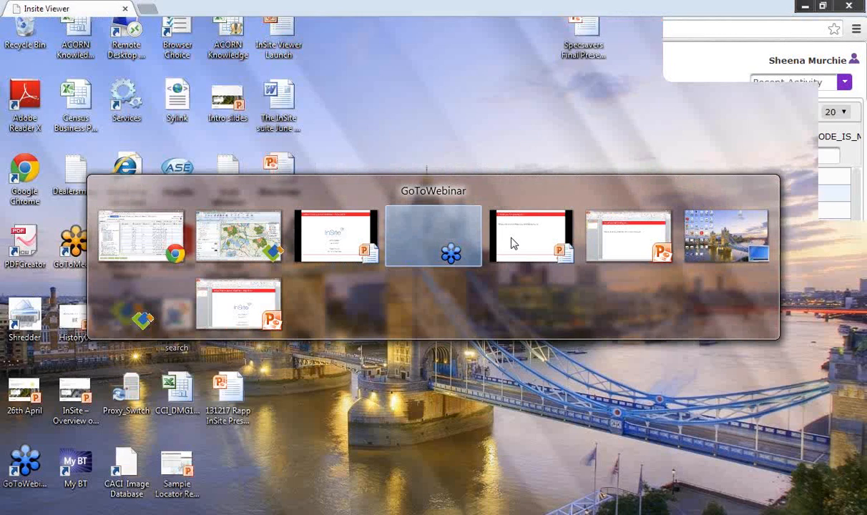
{"action": "left_click", "coordinate": [511, 243]}
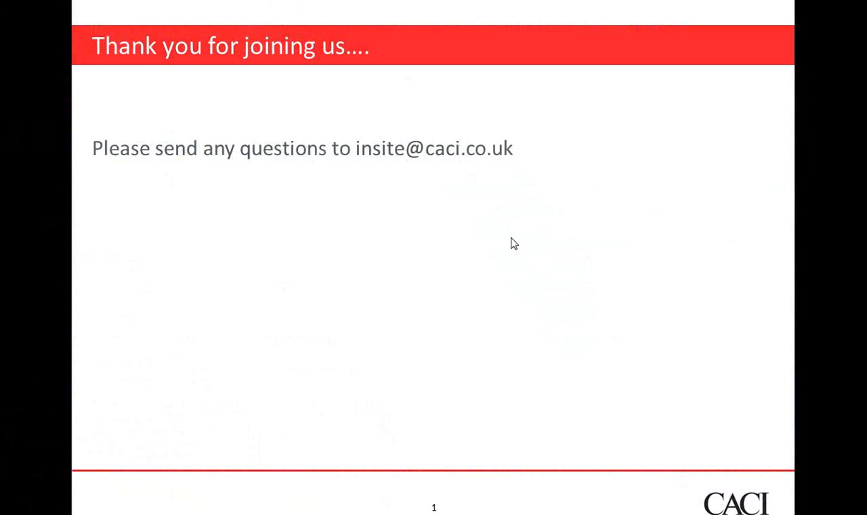